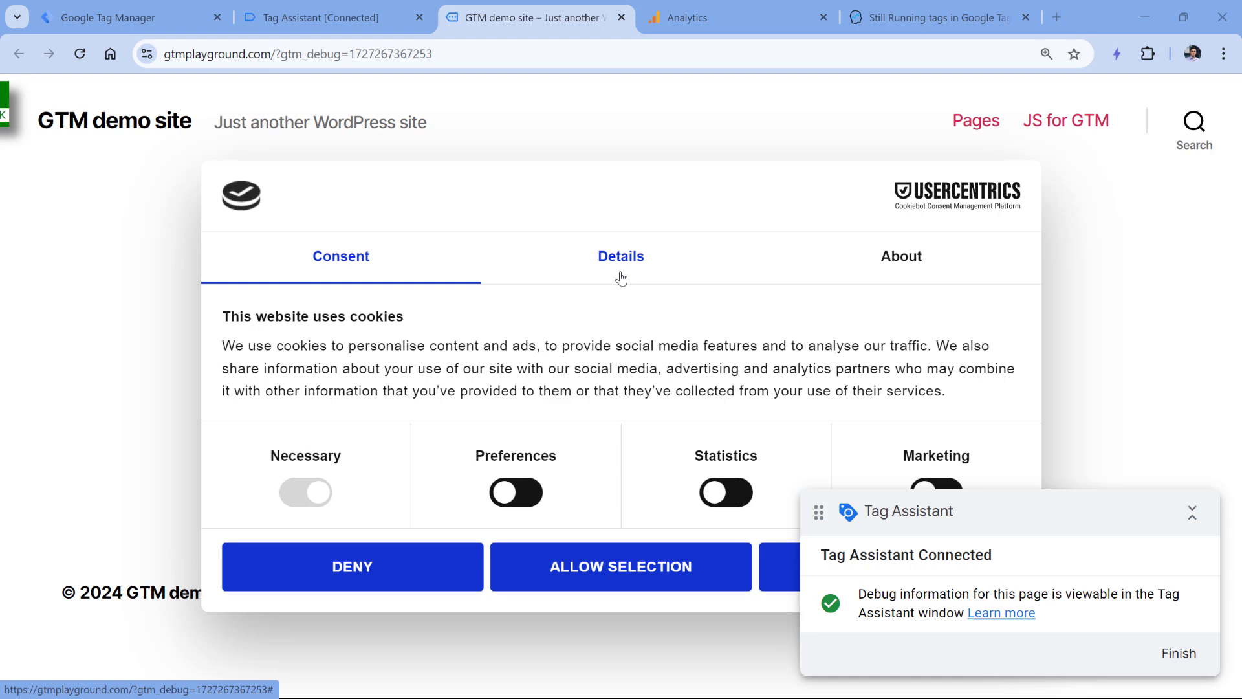
- Inspect the Consent Default API call and consent table: all storage denied except security_storage
click(311, 18)
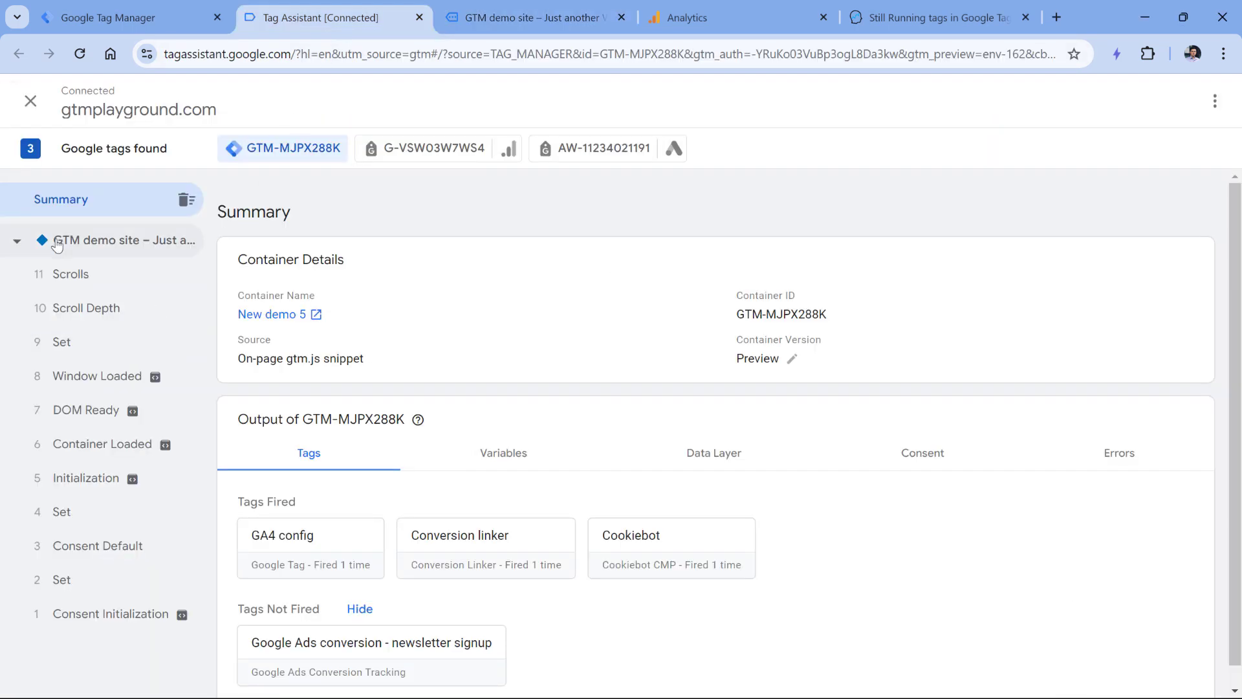
click(115, 534)
click(543, 295)
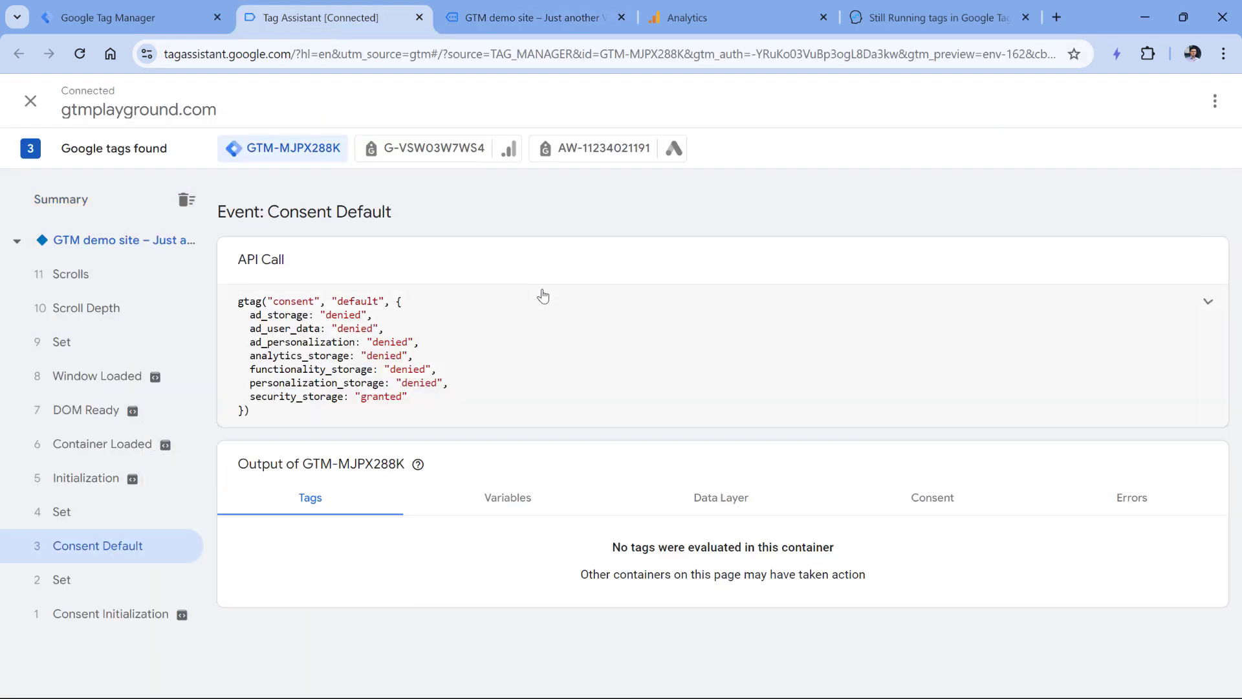
drag(246, 317, 457, 386)
click(456, 386)
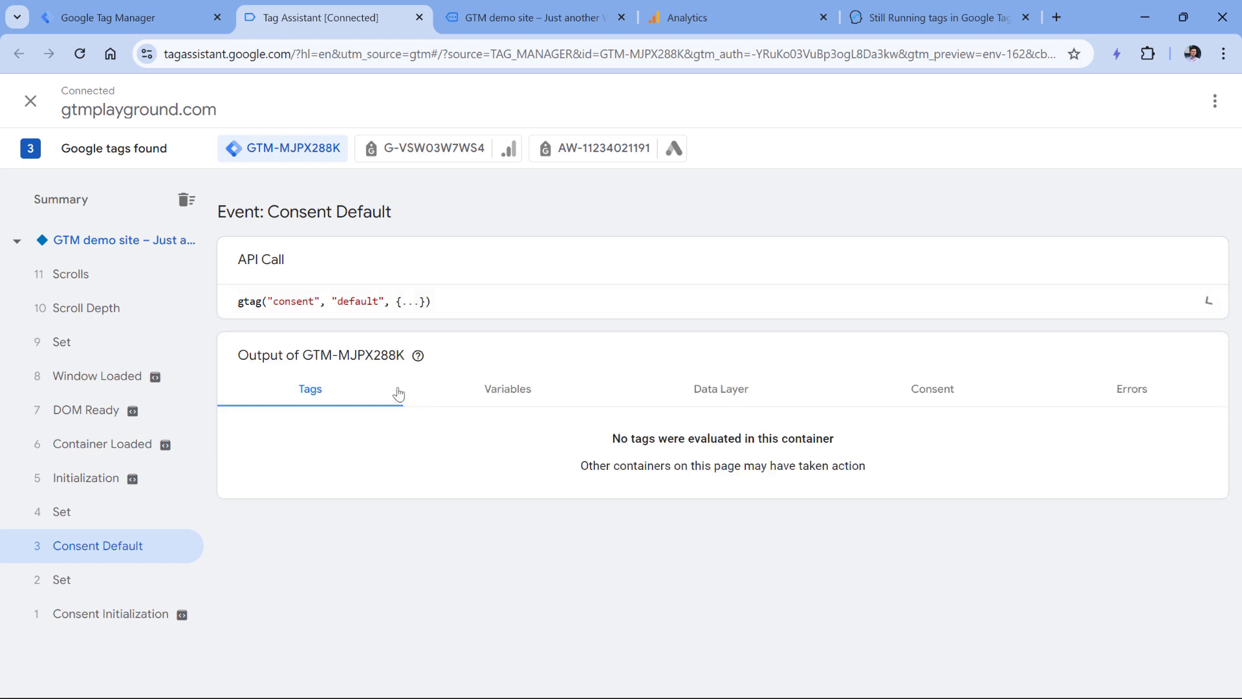
click(453, 294)
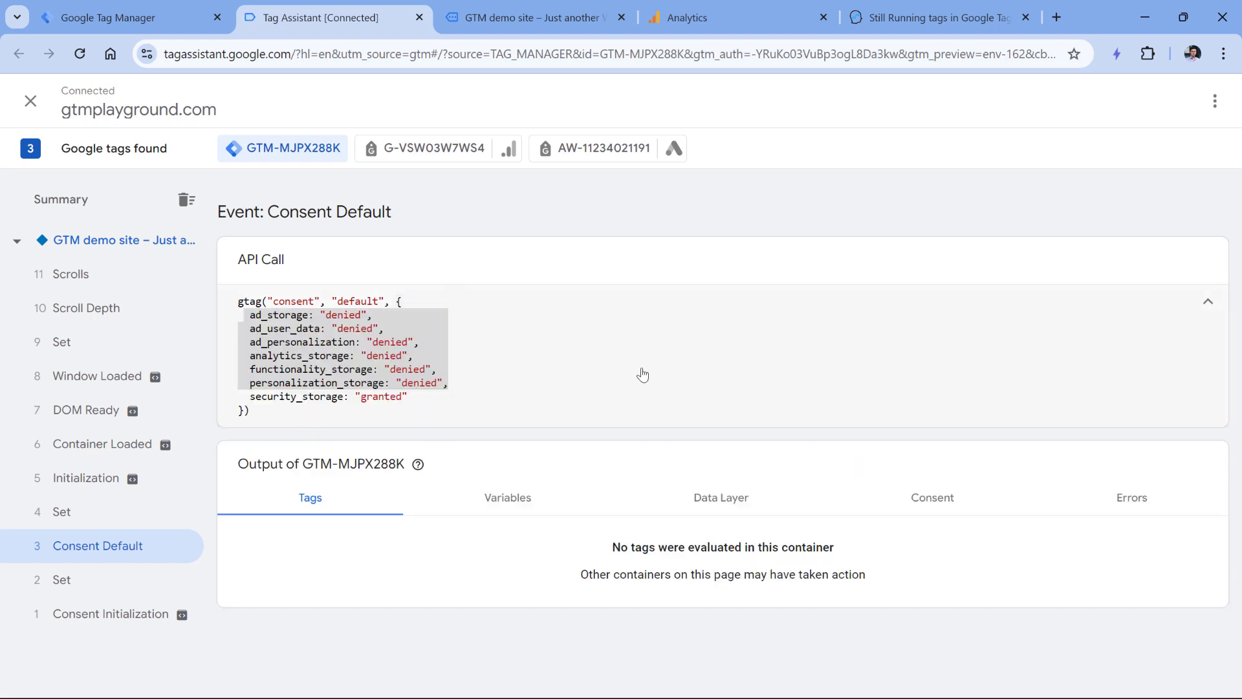
click(945, 516)
scroll(408, 491, down, 2)
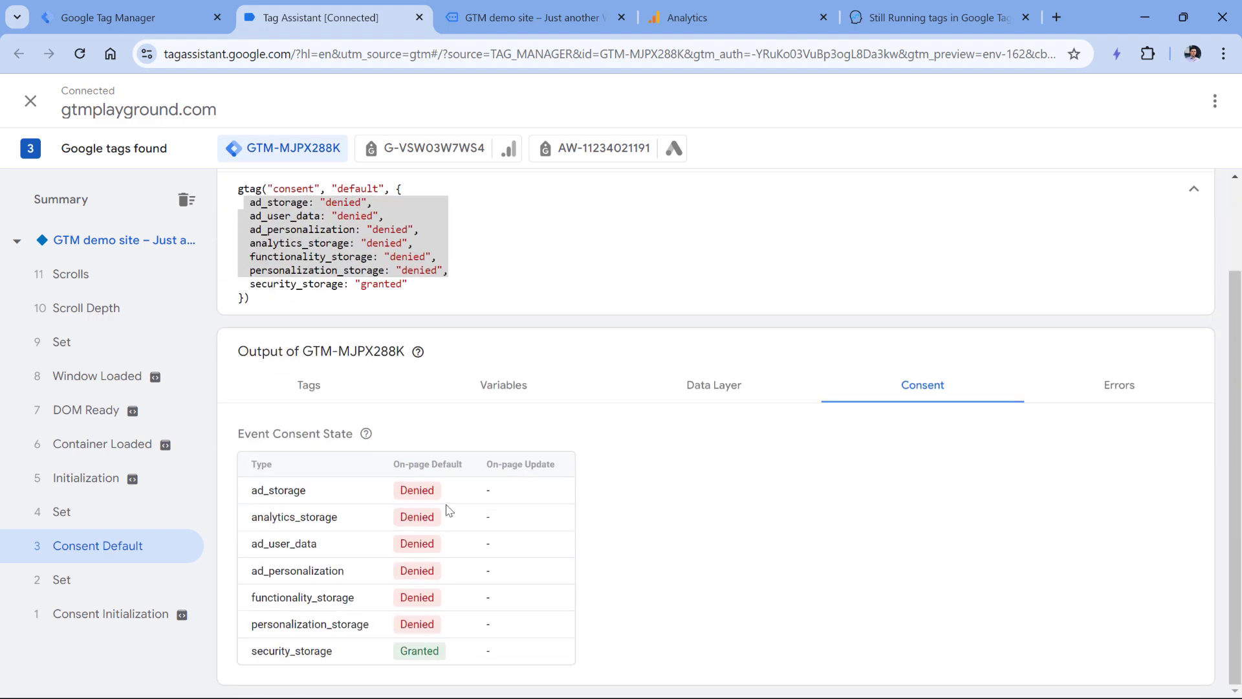
- Run a dataLayer.push of a 'subscribed' event with an e-mail field in the demo site's console
click(542, 19)
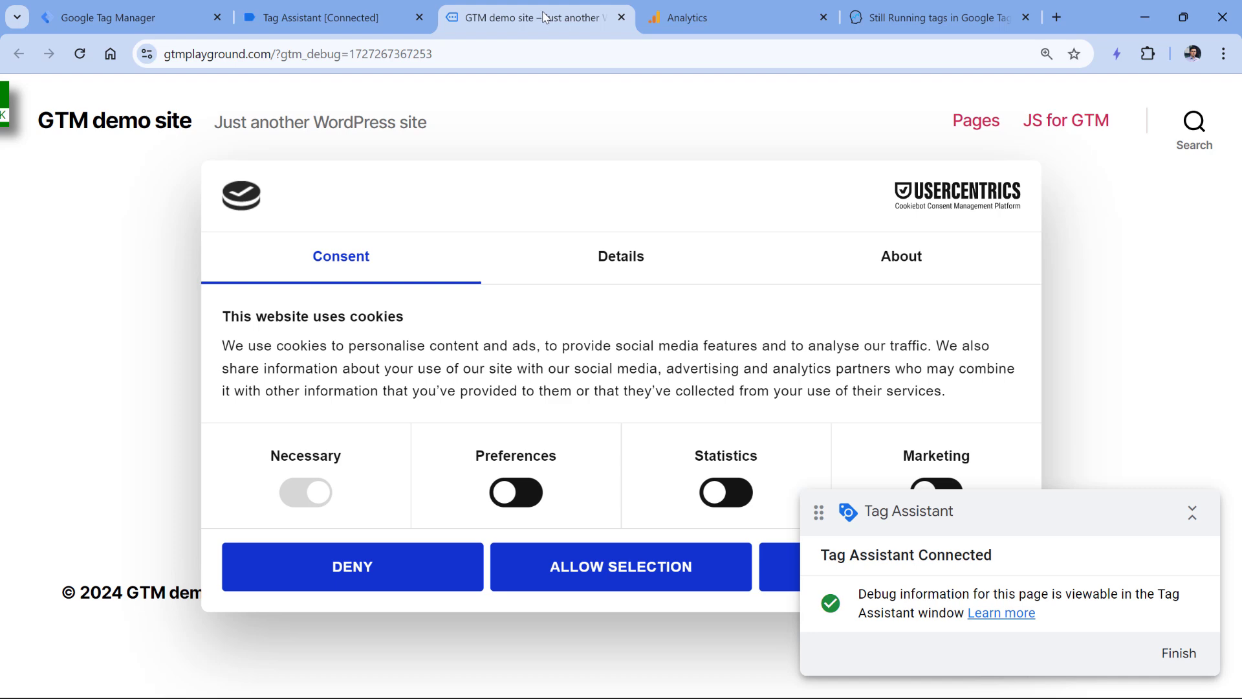
key(F12)
click(220, 237)
key(ctrl+l)
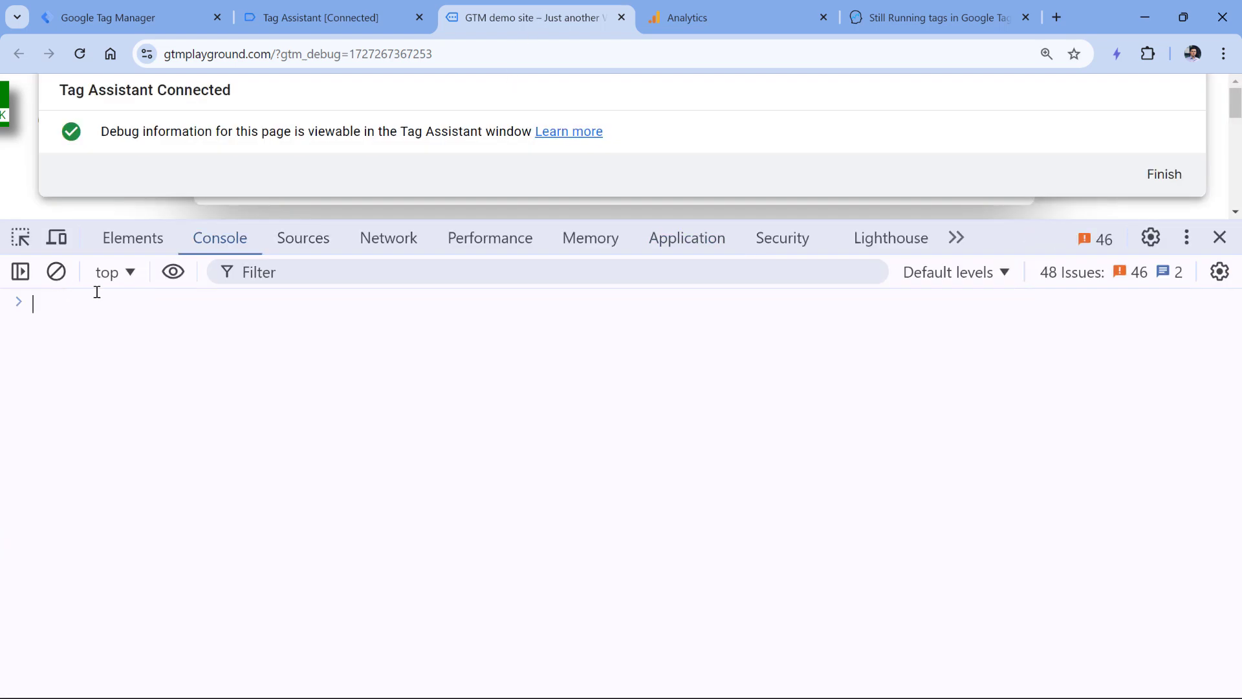
key(ctrl+v)
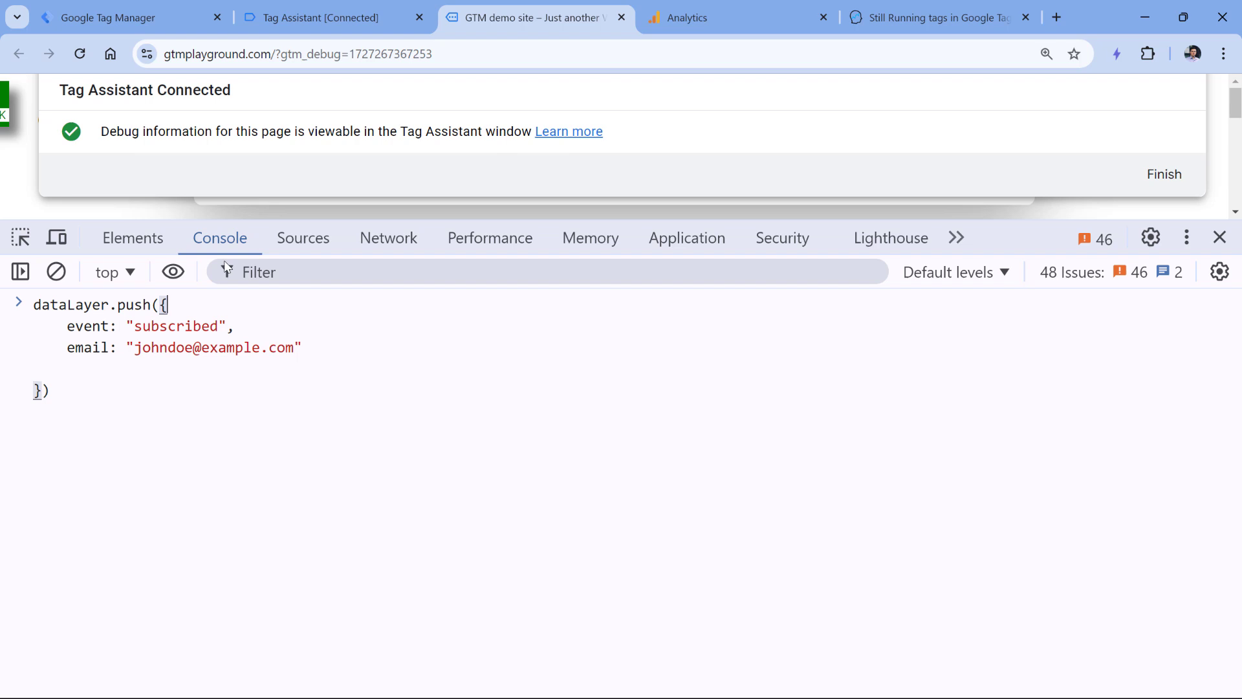
key(Return)
- Inspect event 12 'subscribed': the newsletter signup conversion tag is still running, with ad consent denied
click(270, 19)
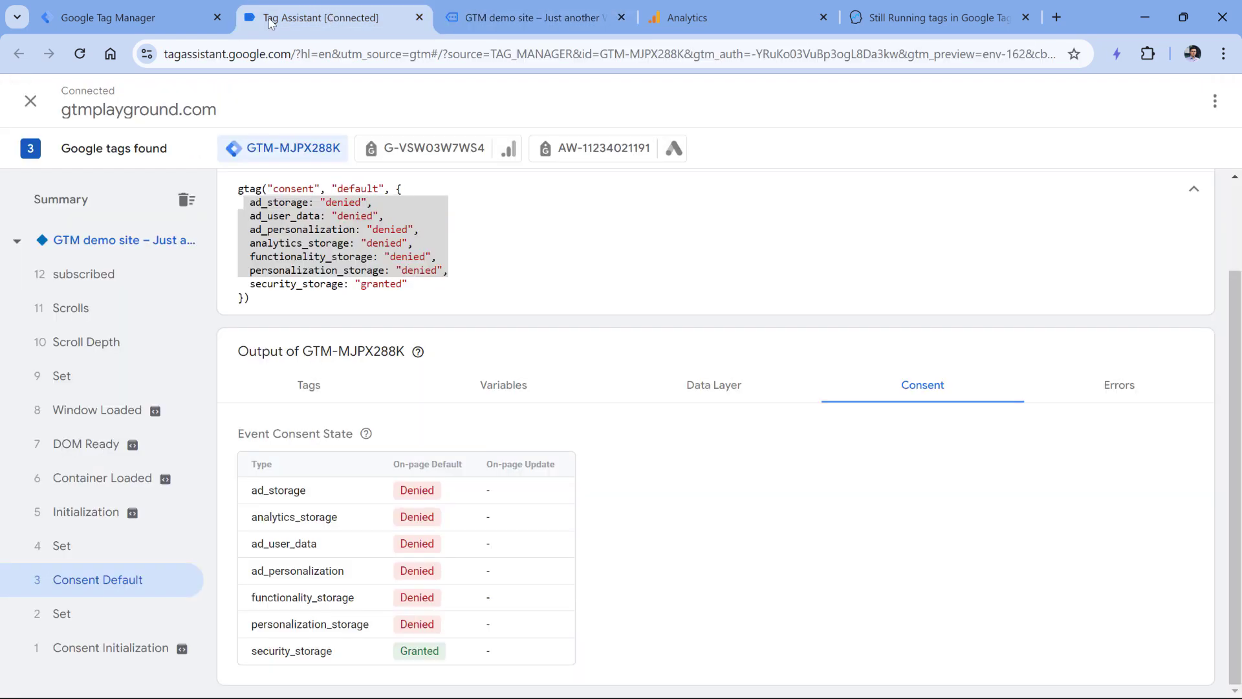
click(110, 277)
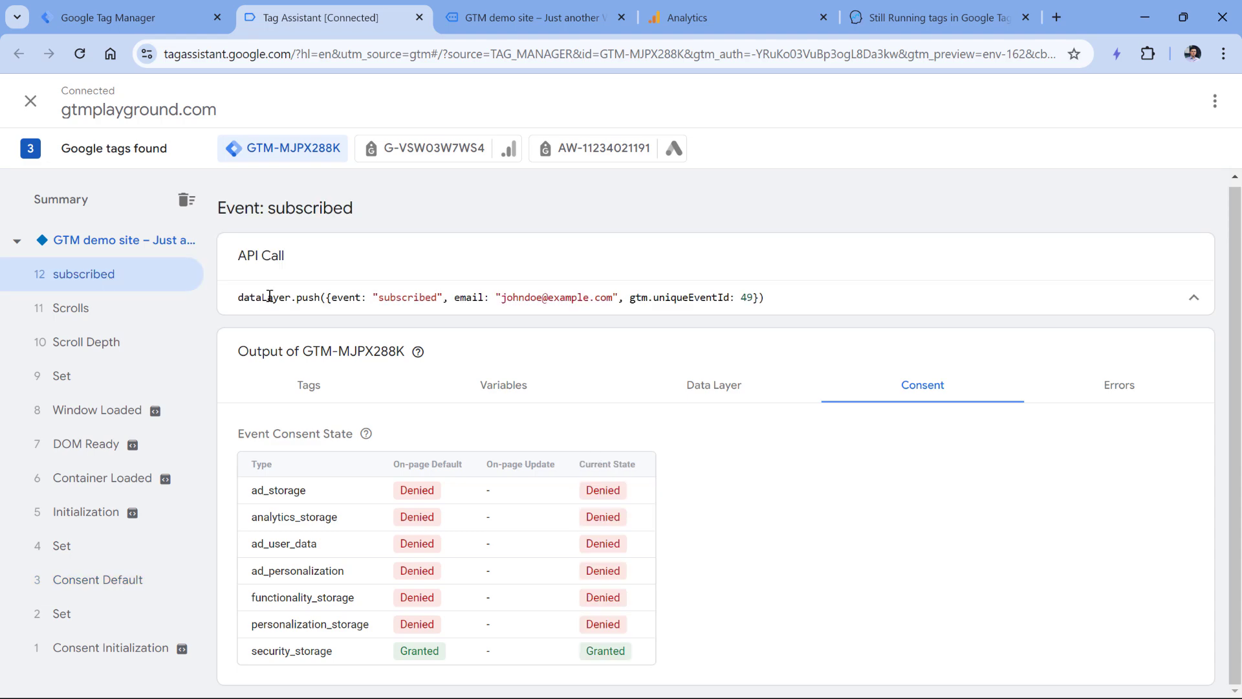
click(310, 386)
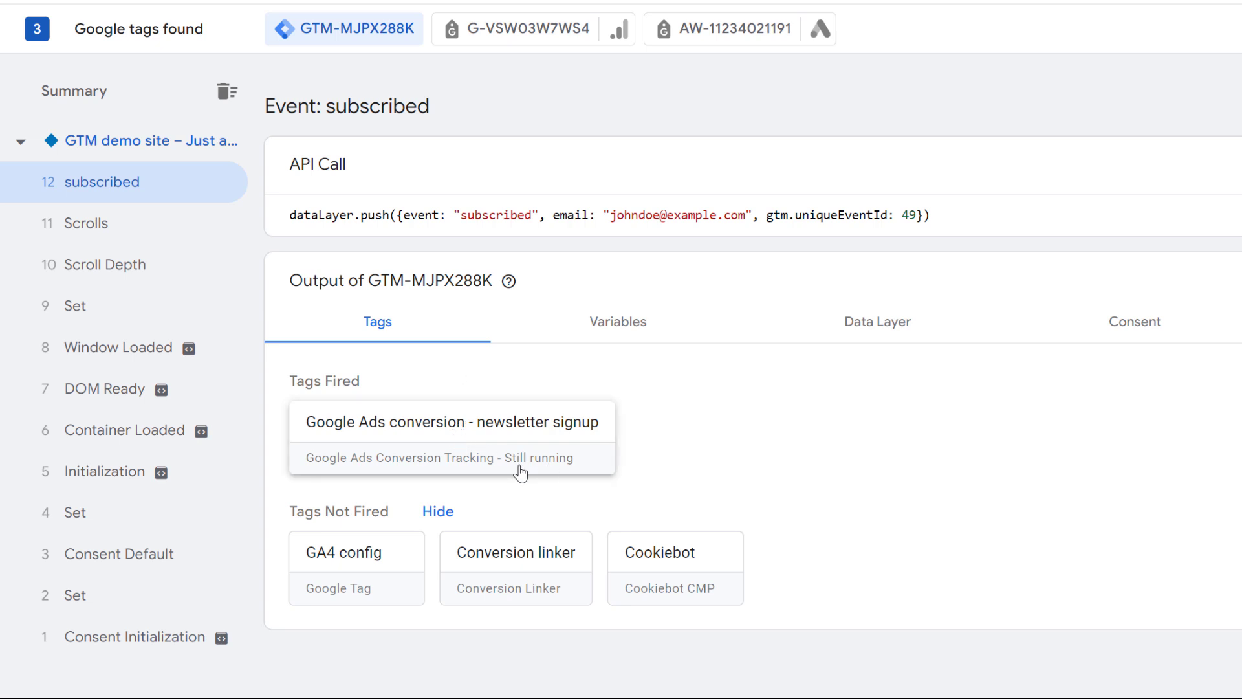
click(1158, 322)
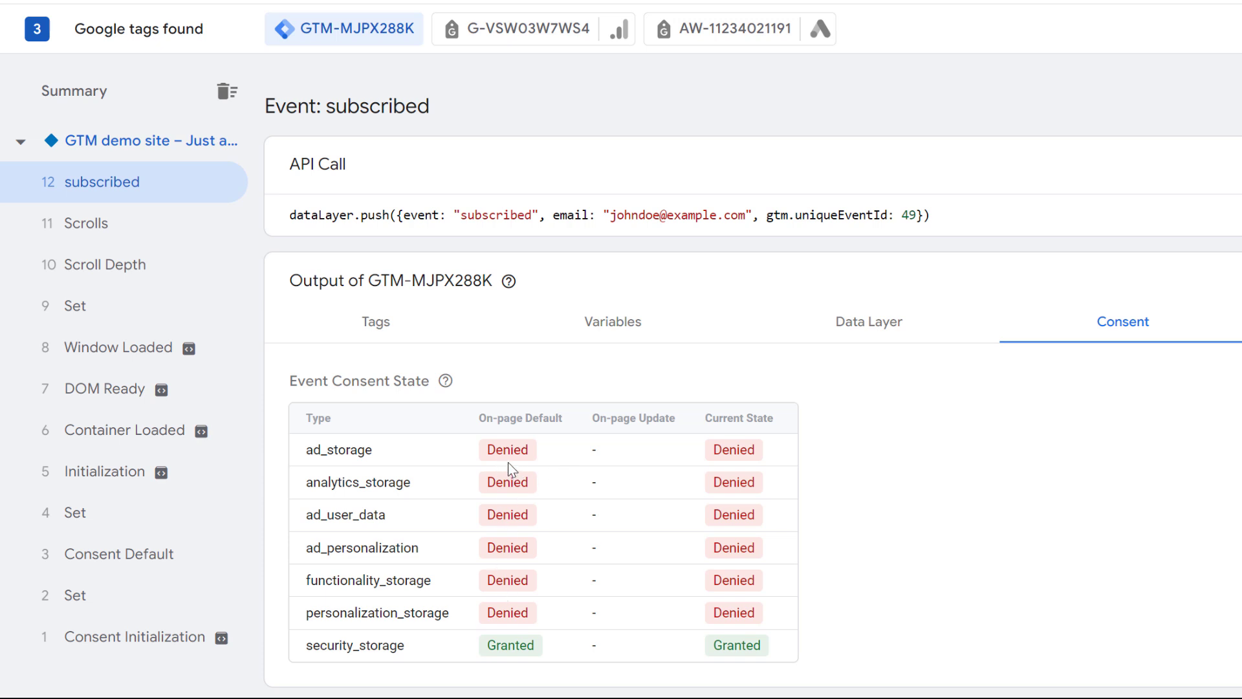
click(387, 326)
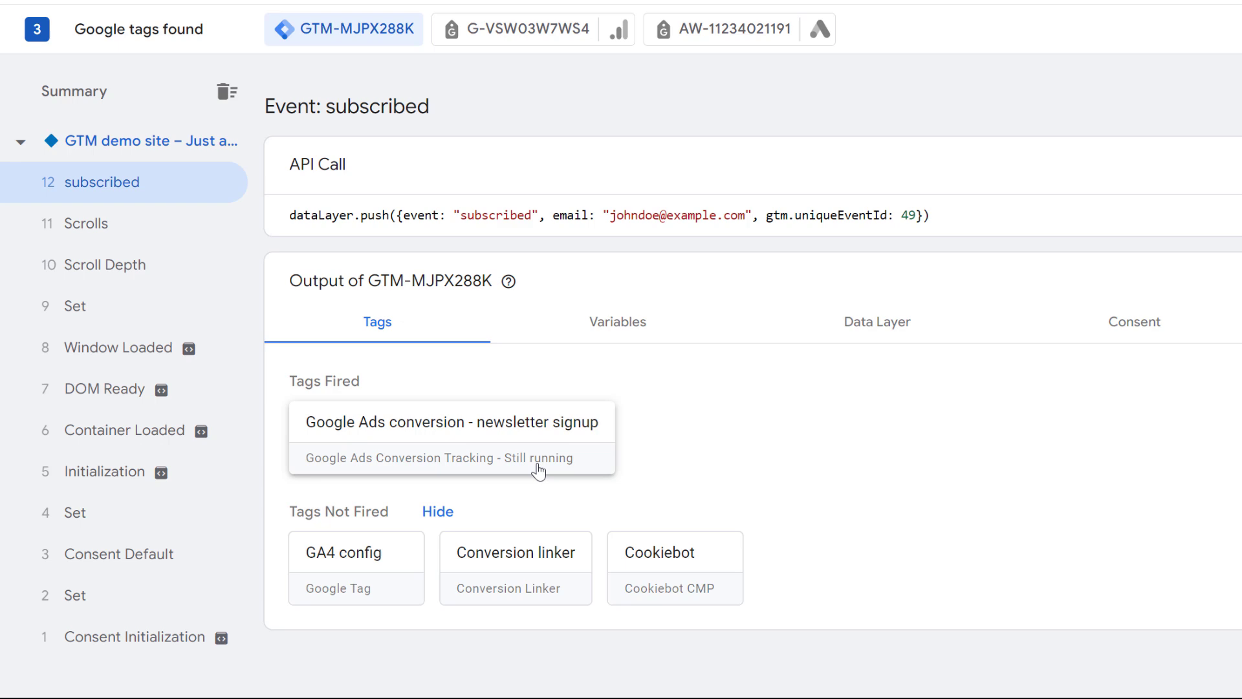
- Close DevTools, move the Tag Assistant badge aside, accept all cookies, and recheck the conversion tag
click(538, 19)
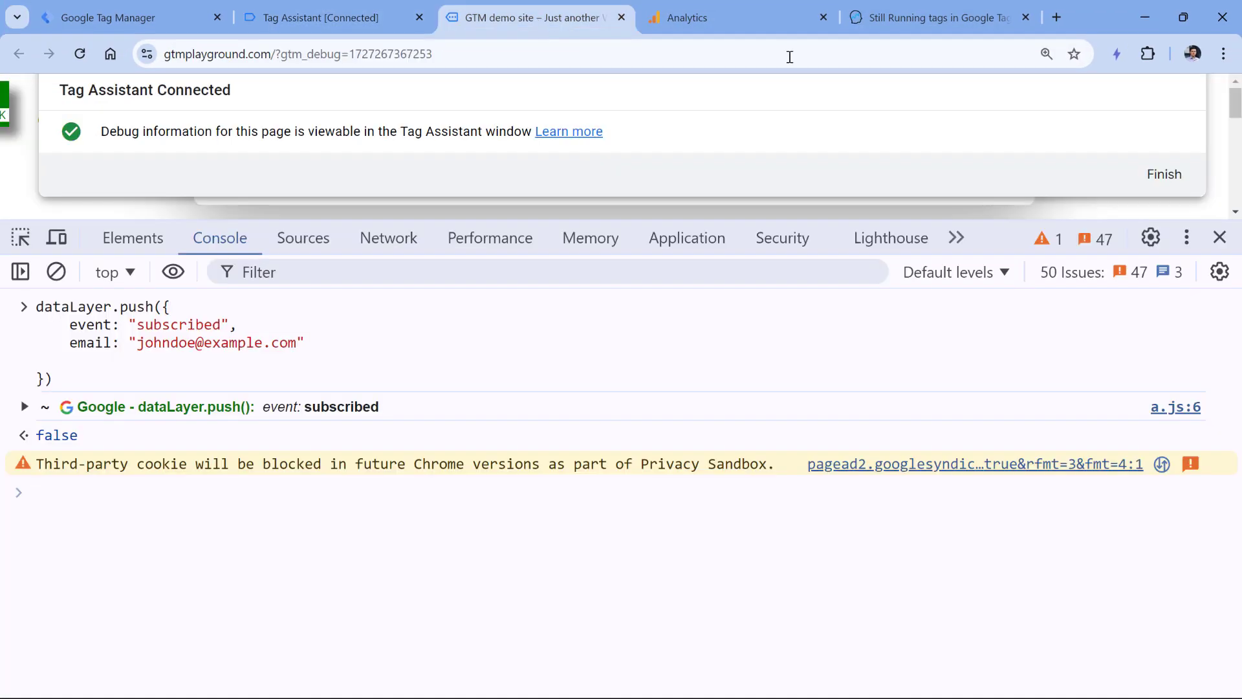
drag(1013, 220, 1125, 349)
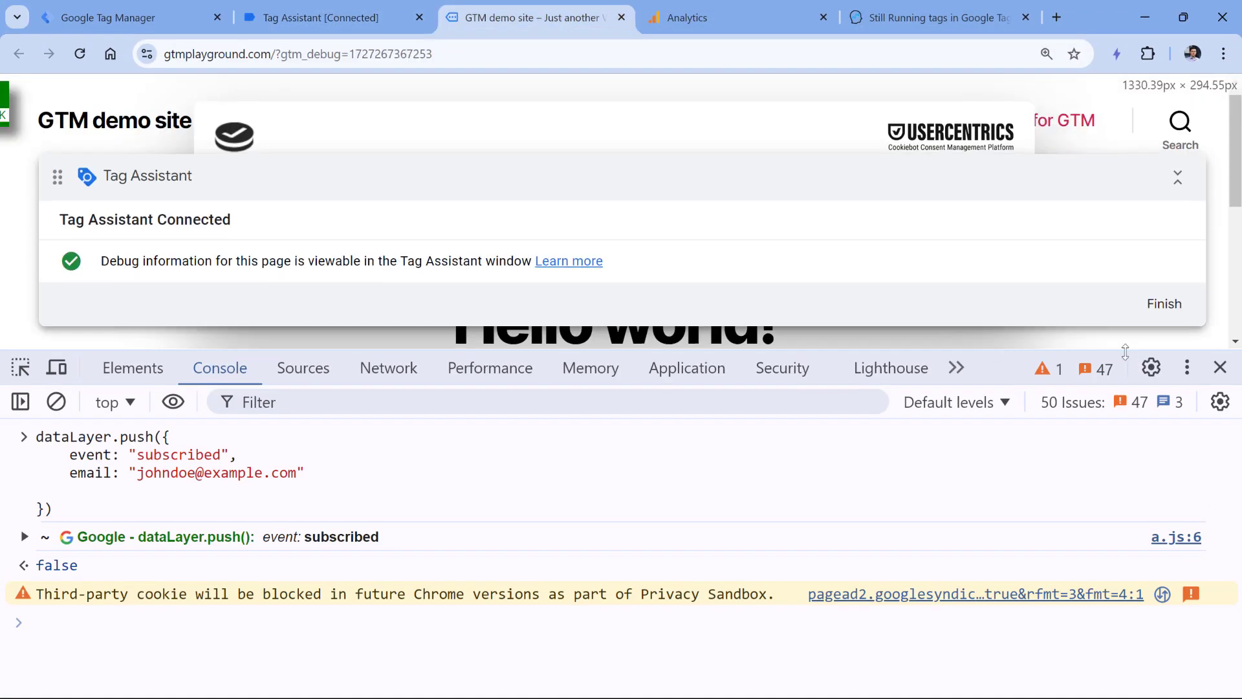
click(1218, 369)
click(1192, 525)
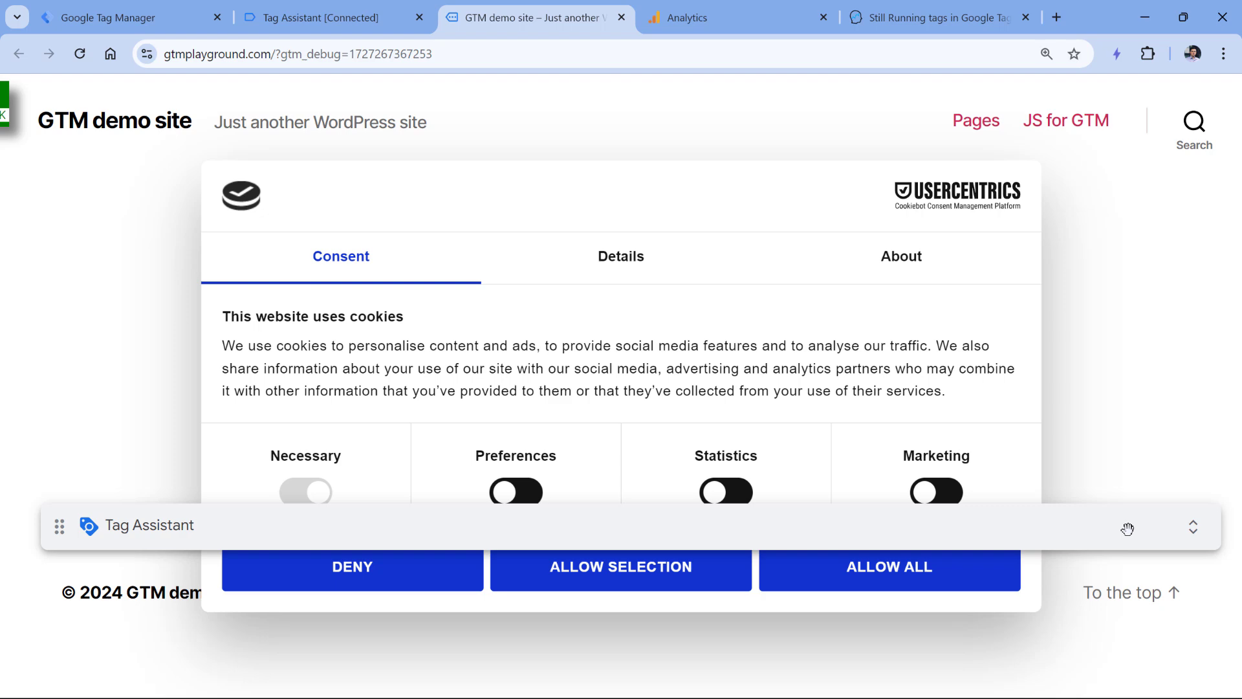
drag(1125, 527, 1084, 274)
click(892, 577)
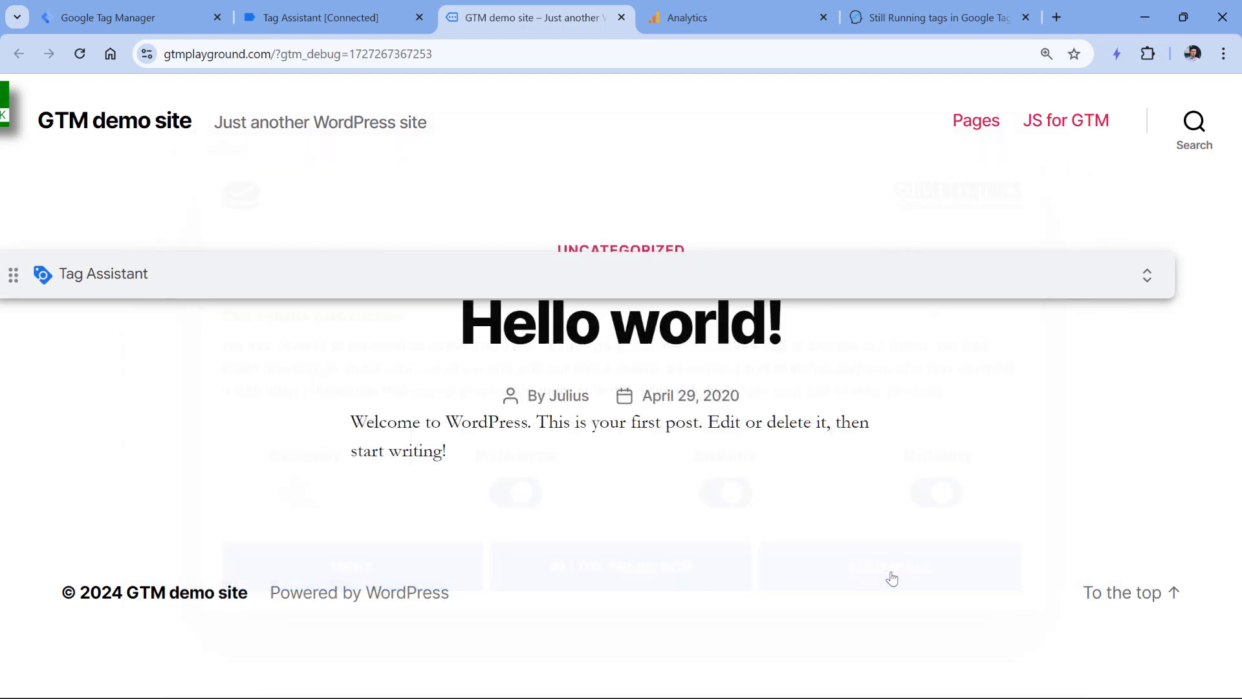
click(332, 19)
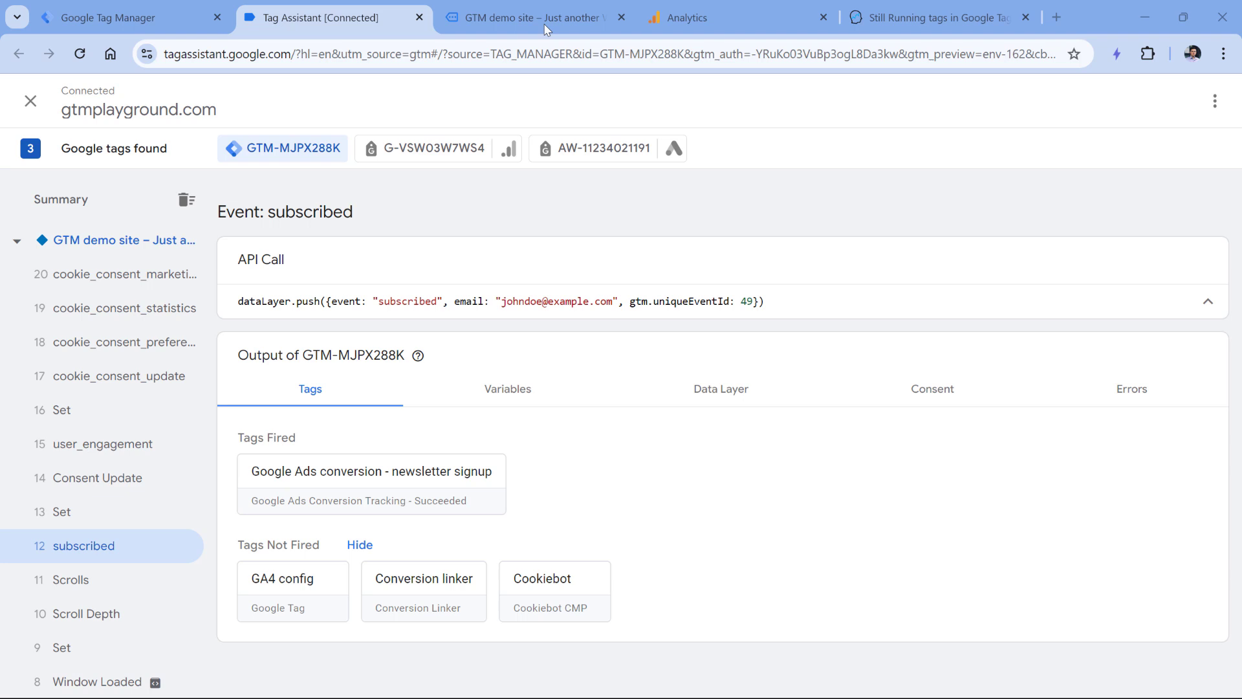
mouse_move(542, 18)
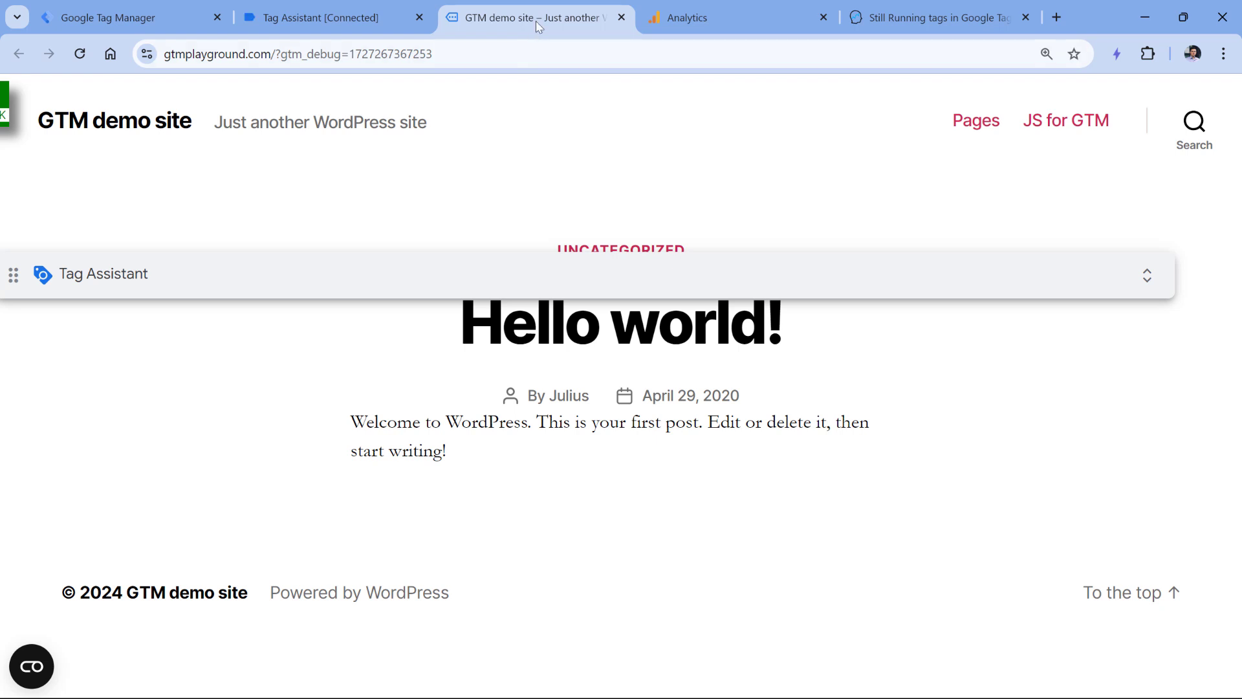
- Open Chrome's Developer tools on the demo site from the More tools menu
click(1223, 53)
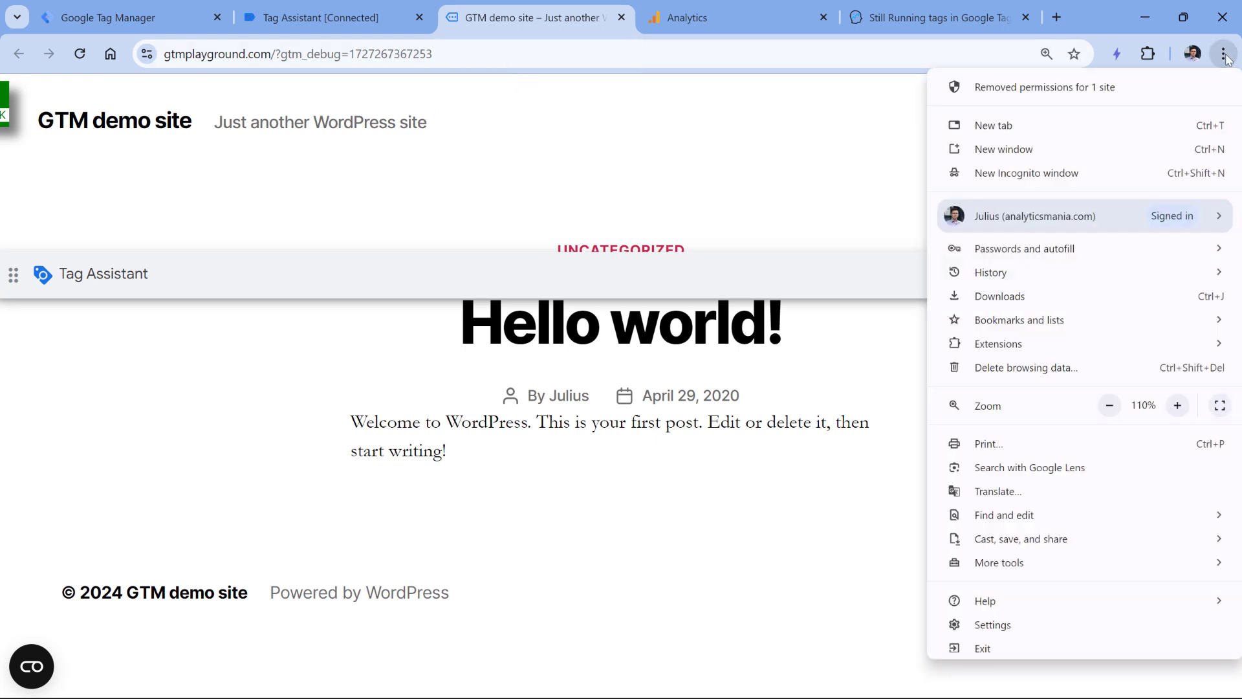
mouse_move(970, 562)
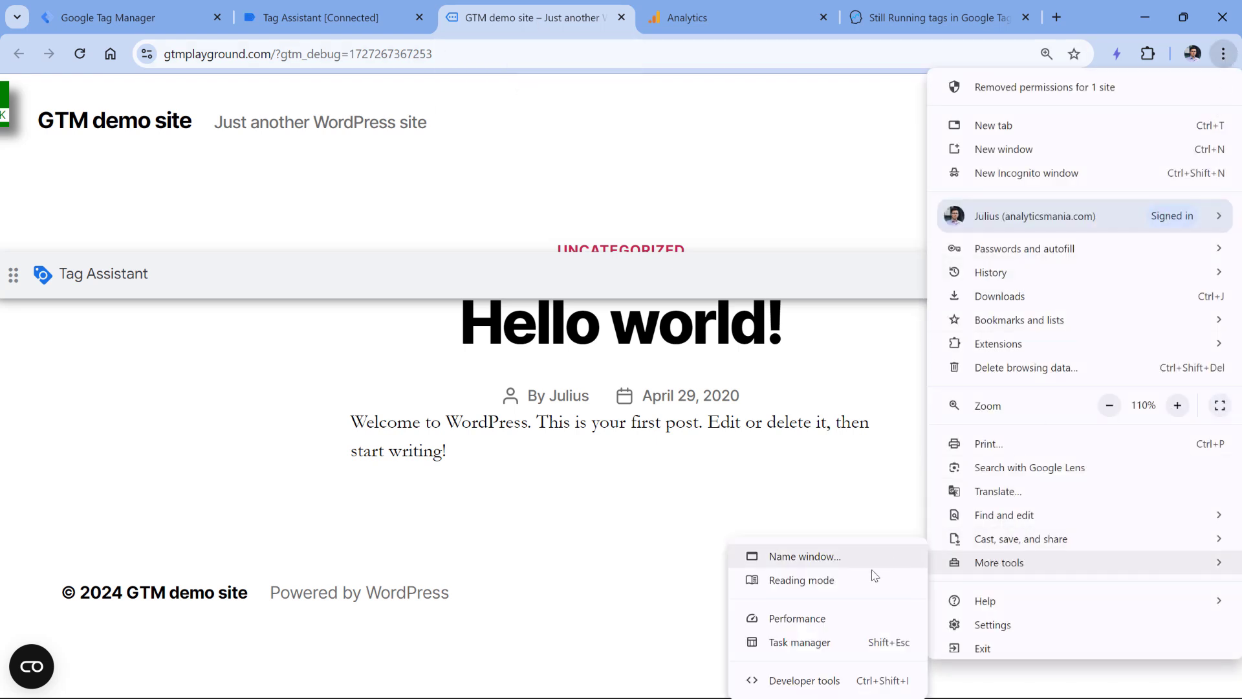
click(806, 680)
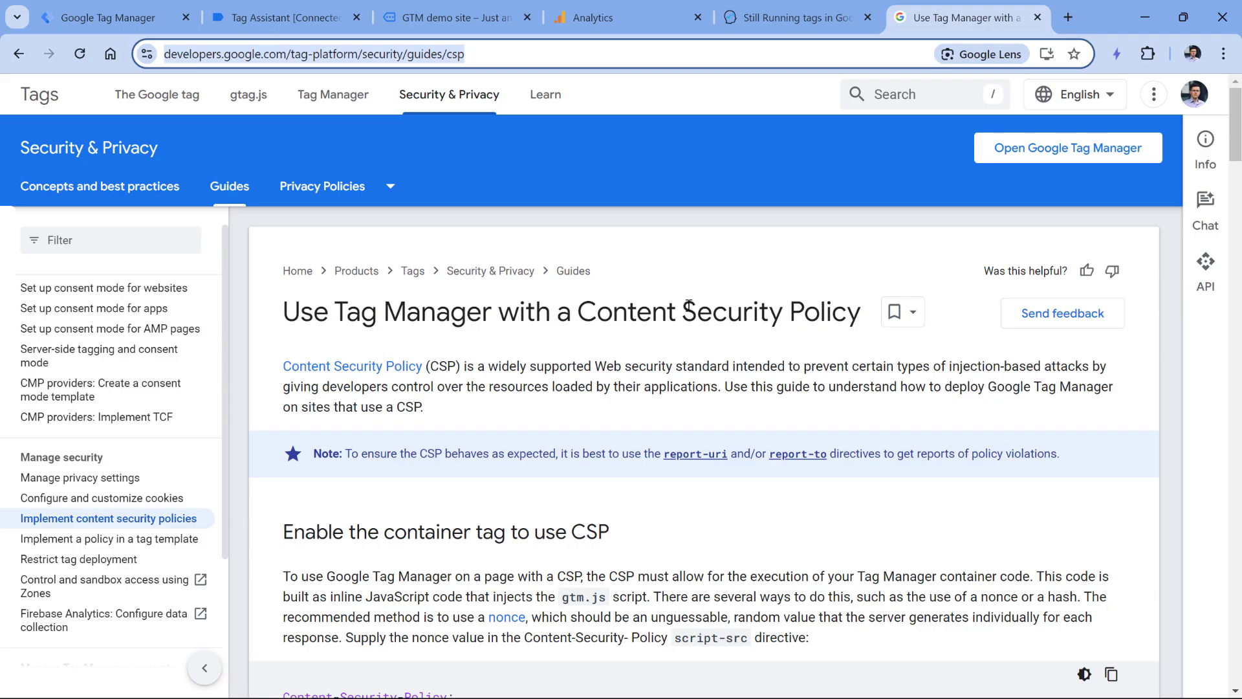
- Scroll the CSP guide to Google Ads conversions and select its secure-connection directives block
scroll(688, 304, down, 10)
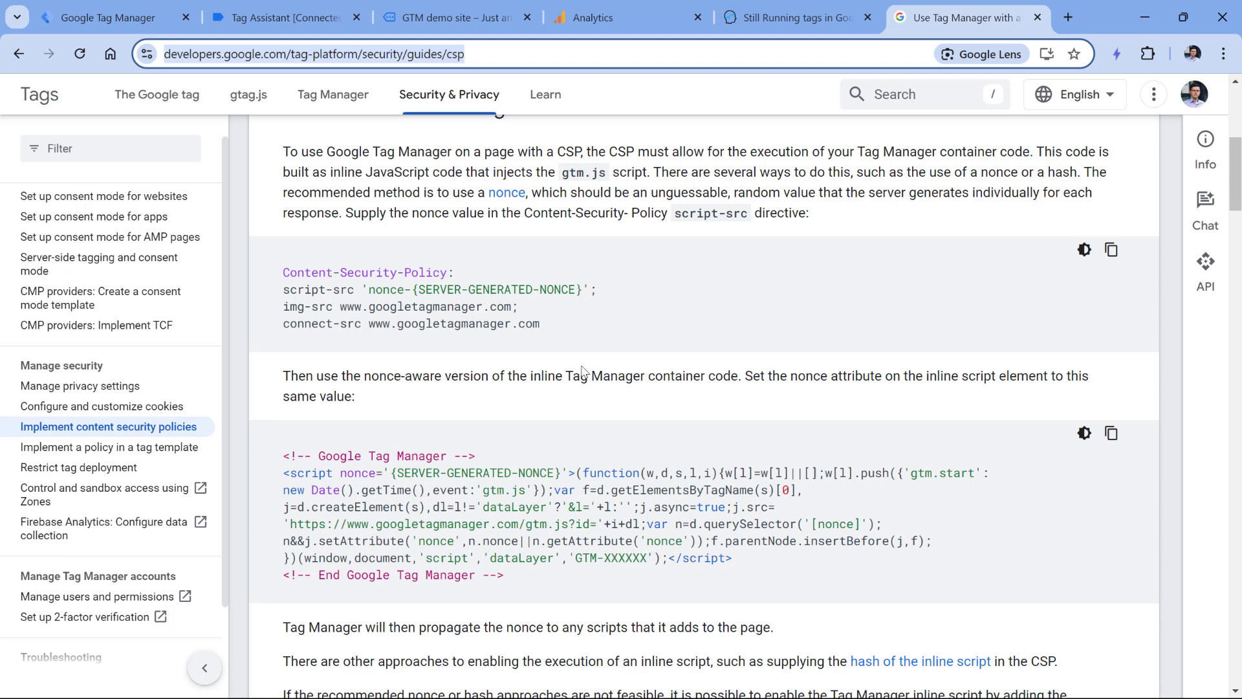
scroll(548, 360, down, 5)
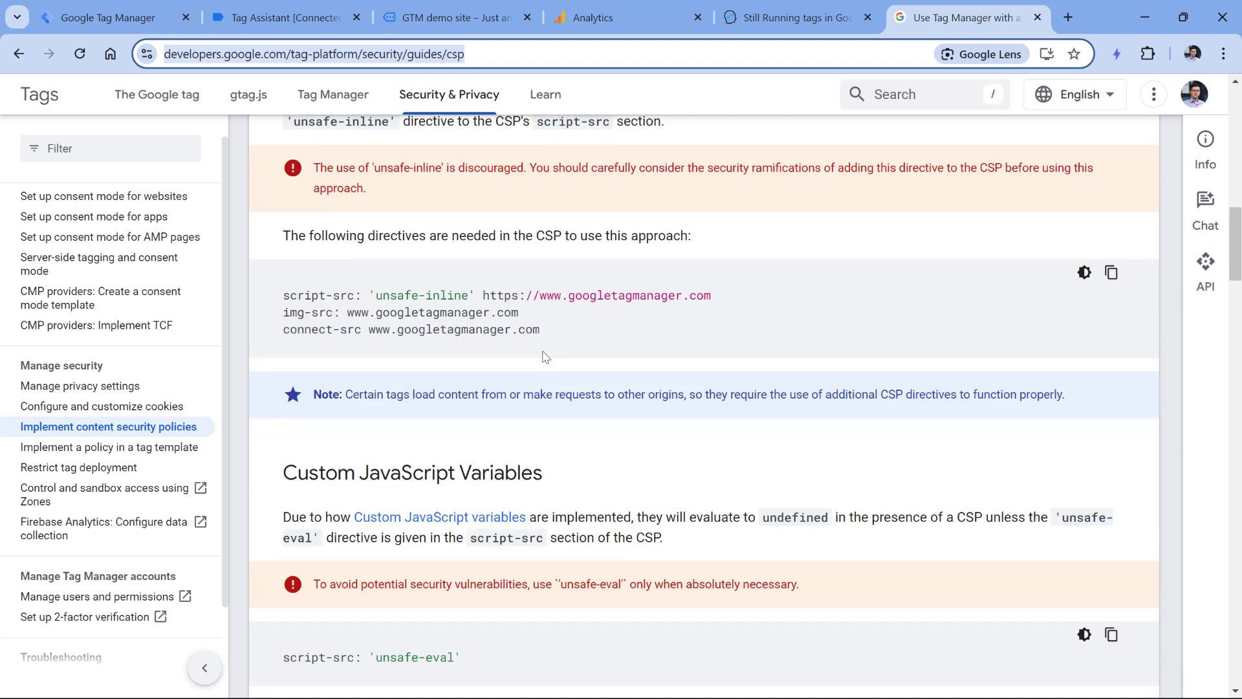
scroll(545, 357, down, 5)
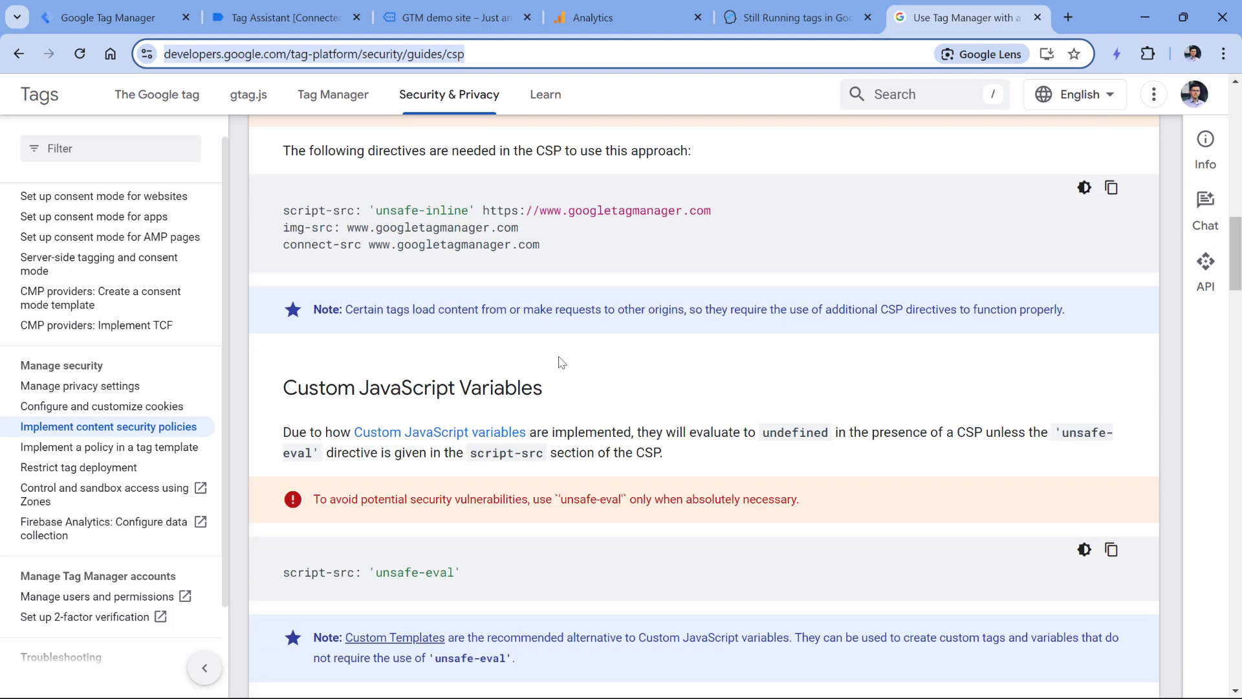
scroll(545, 350, down, 13)
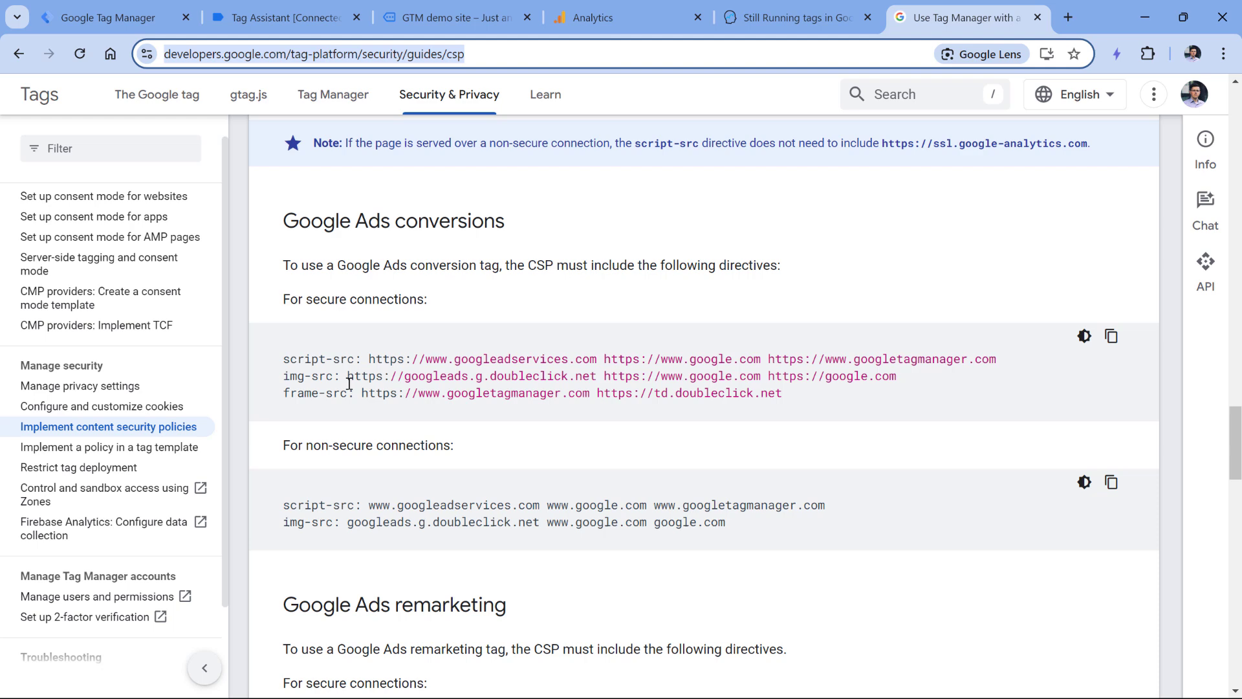
drag(284, 357, 795, 401)
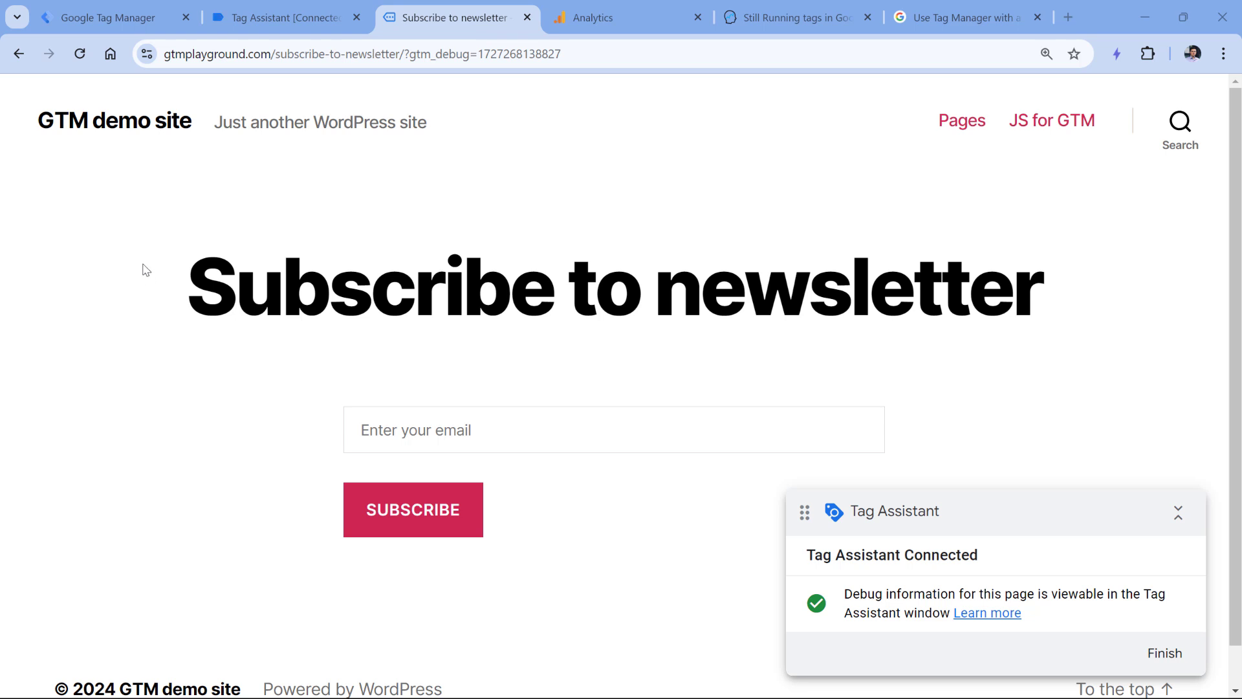
- Subscribe to the newsletter with a sample e-mail address and bring up Tag Assistant
click(451, 417)
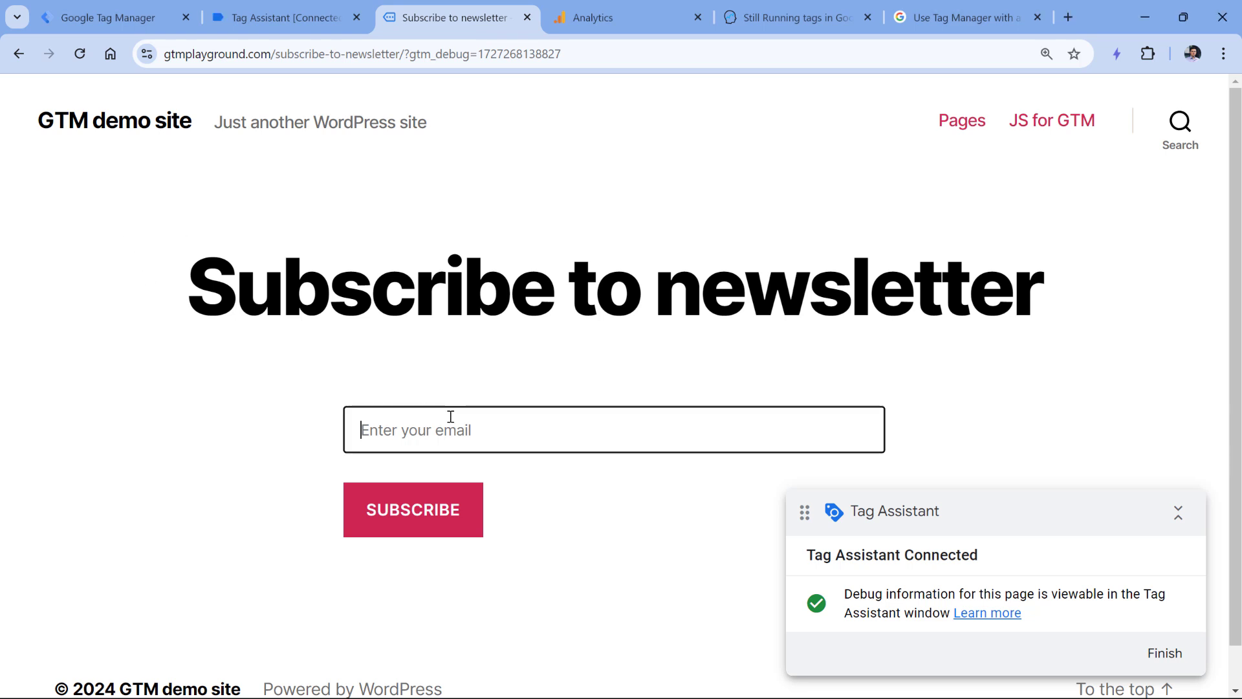
text(johndoe)
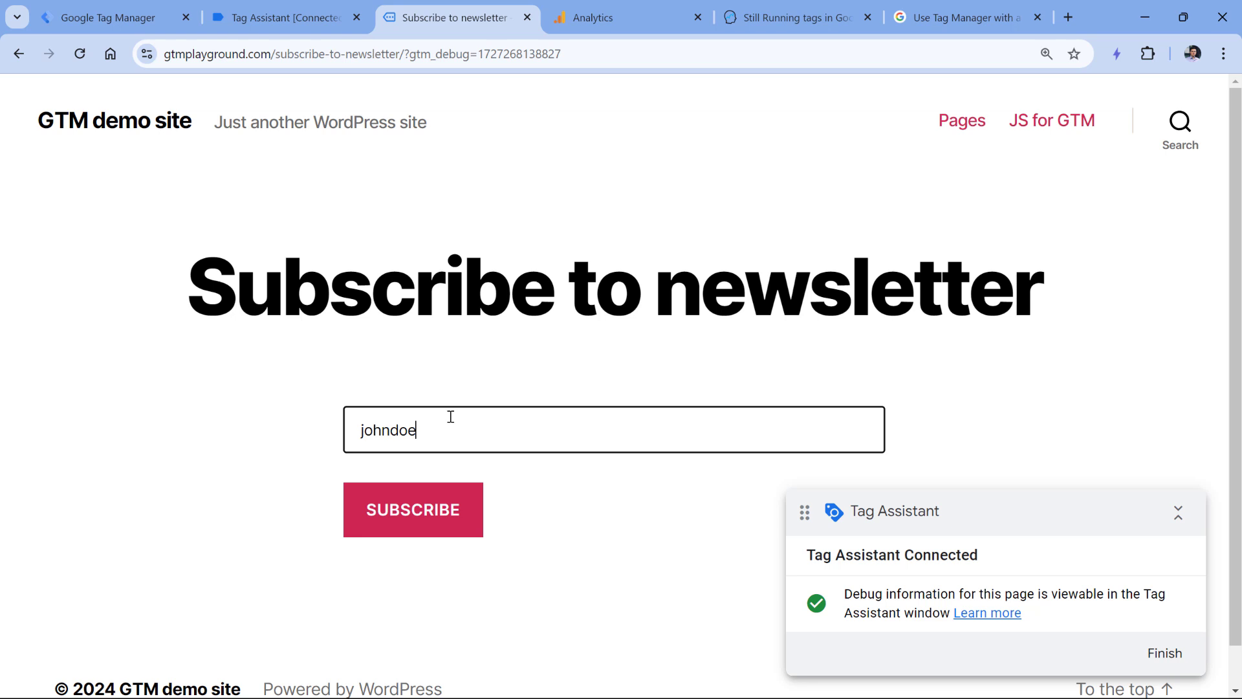
text(@example.com)
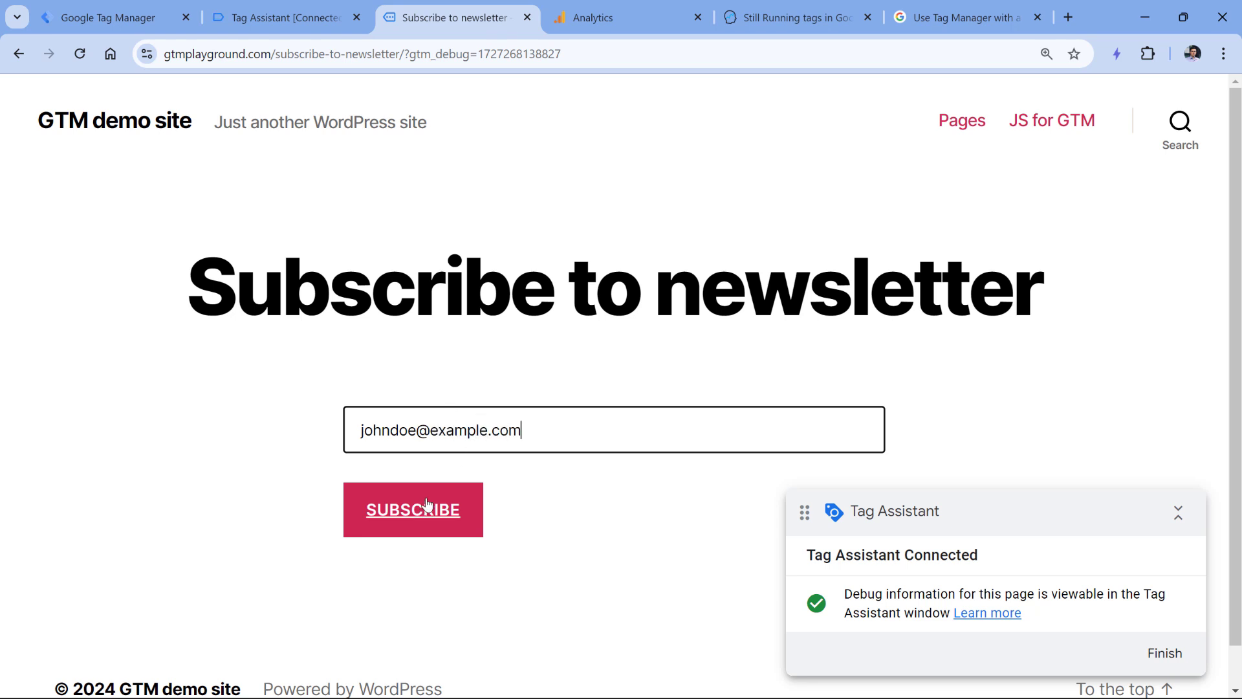
click(427, 504)
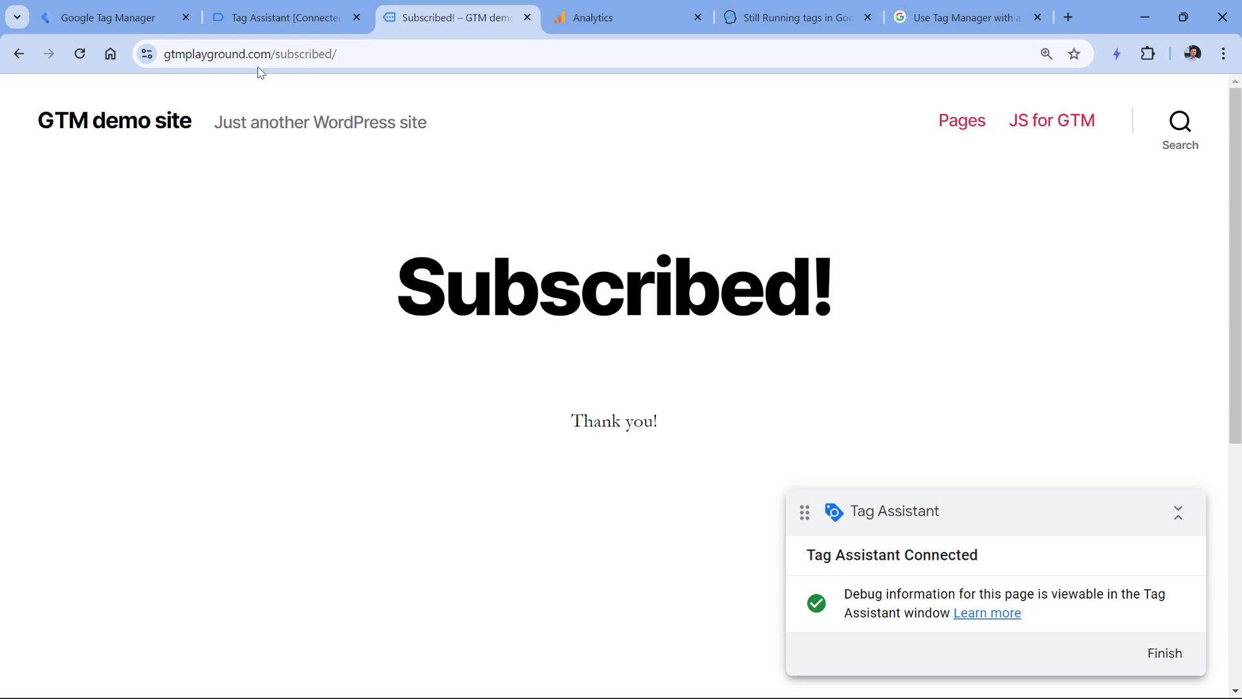
click(282, 19)
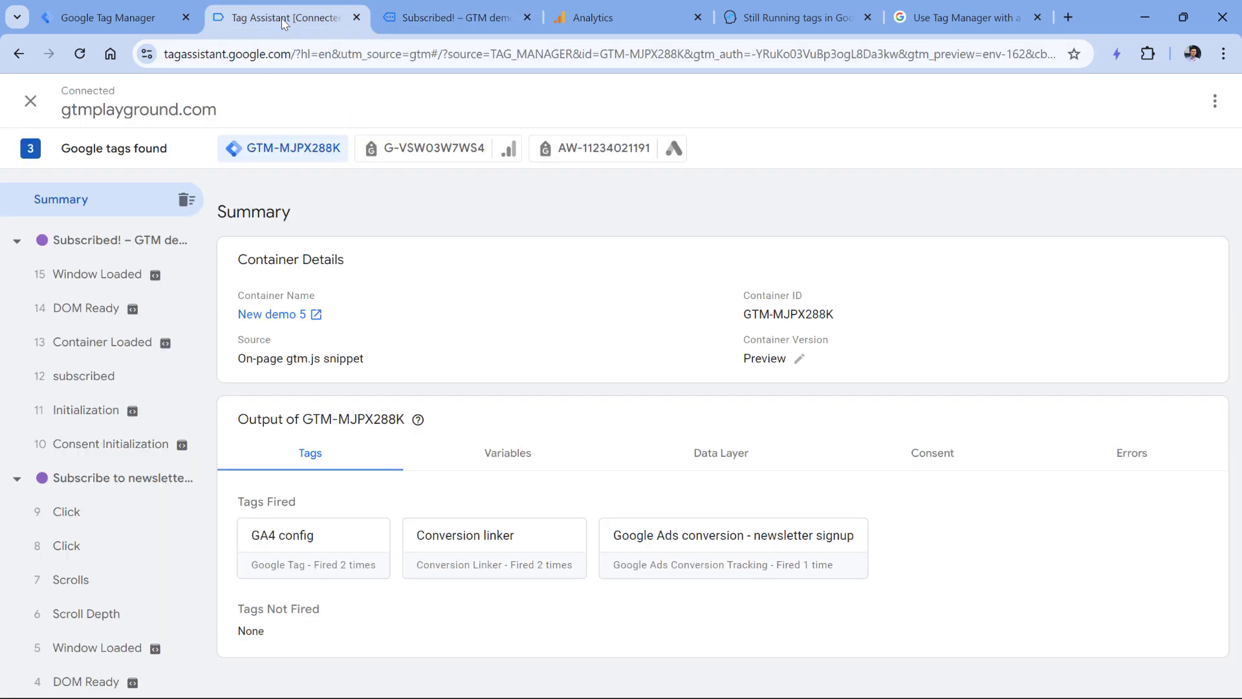
- Check the '9 Click' event's still-running Ads tag, then copy the /subscribed/ path from the Subscribed! page
click(94, 514)
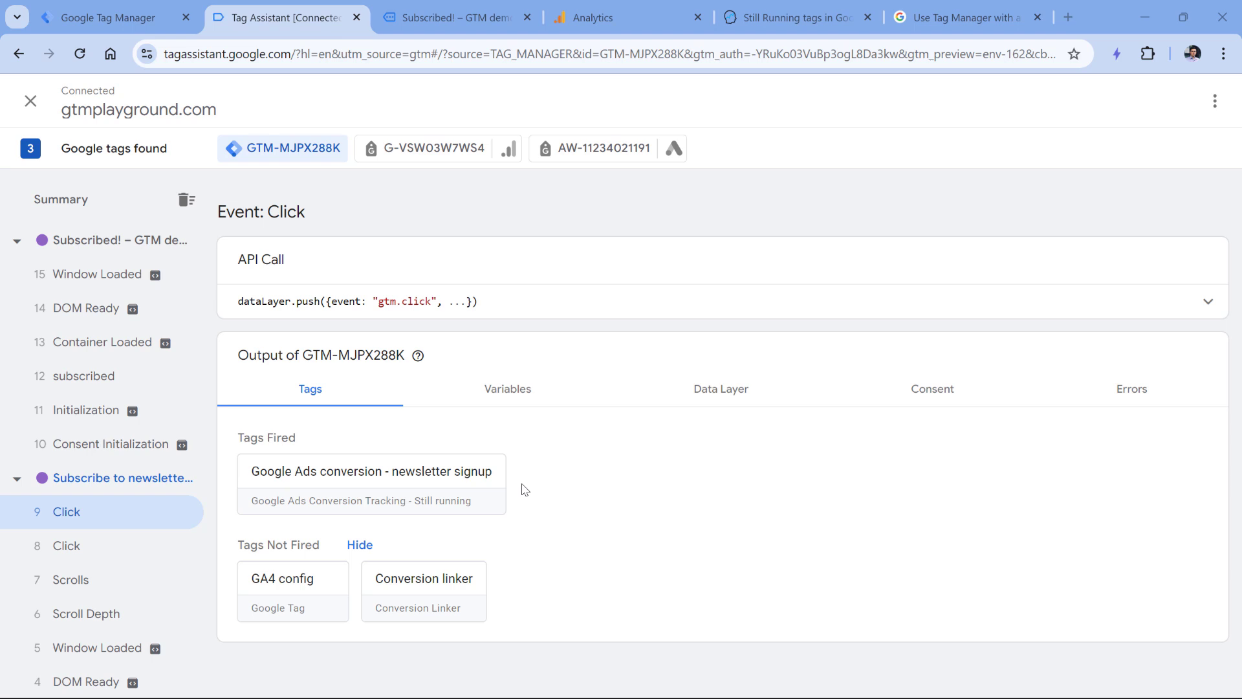
click(446, 14)
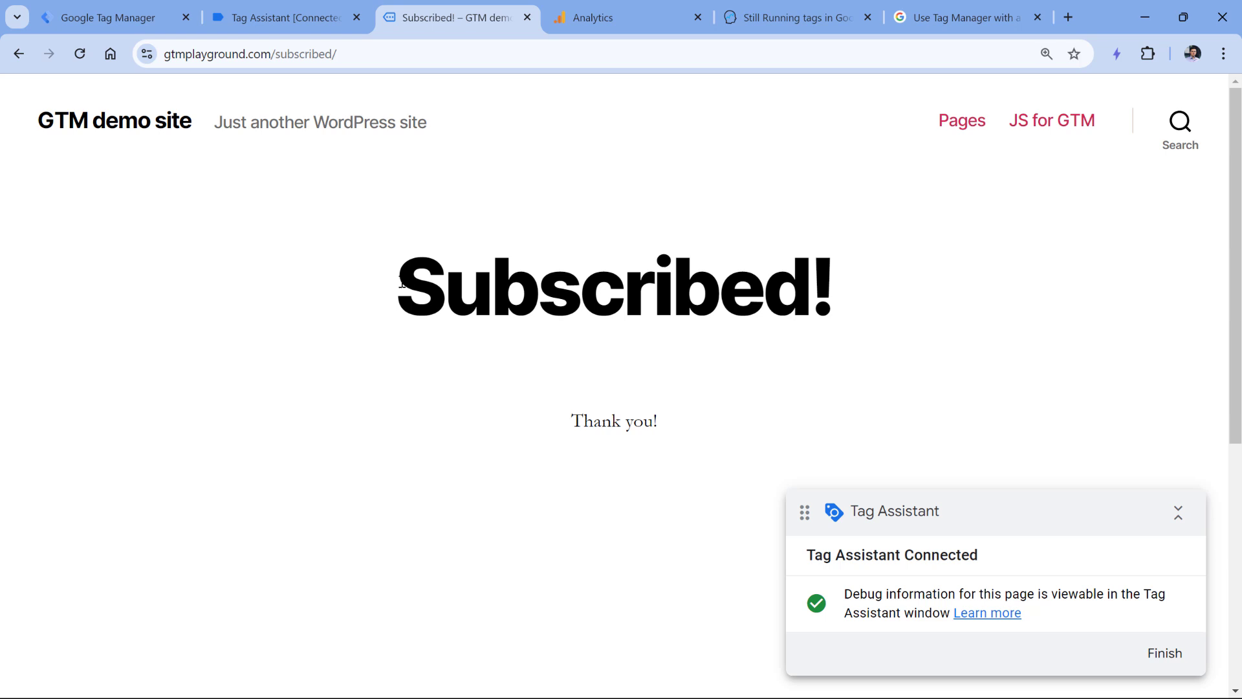
drag(402, 282, 835, 285)
click(309, 78)
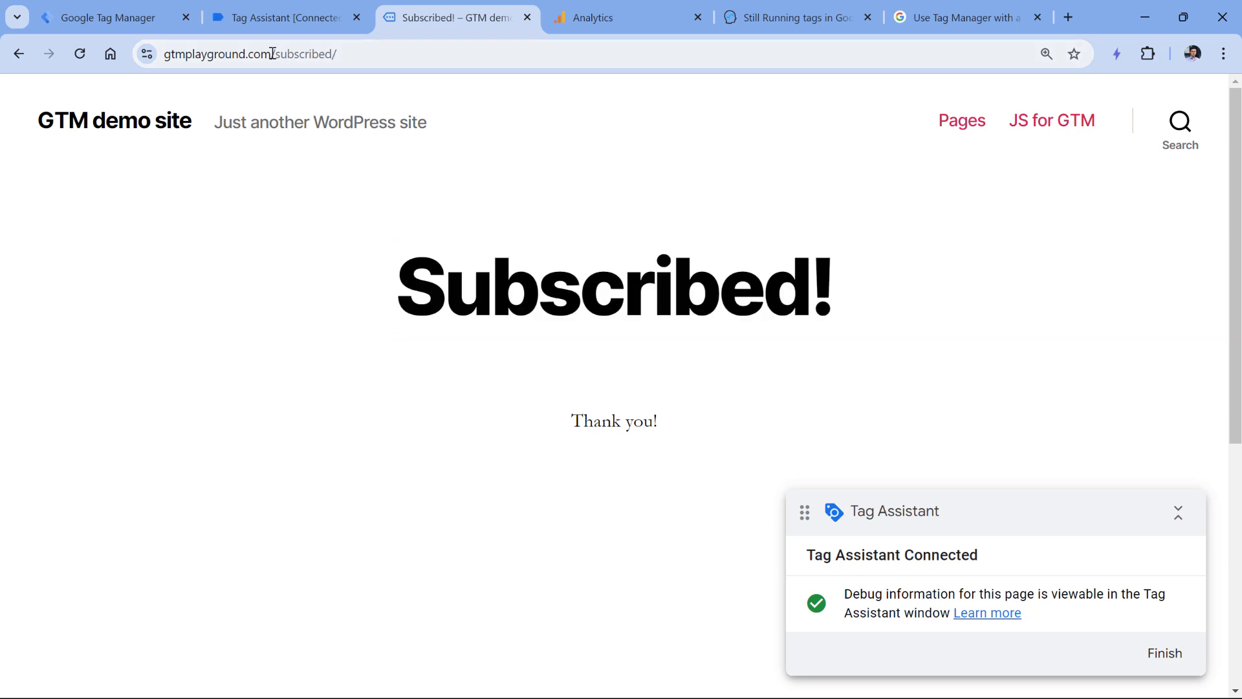
drag(272, 53, 371, 54)
key(ctrl+1)
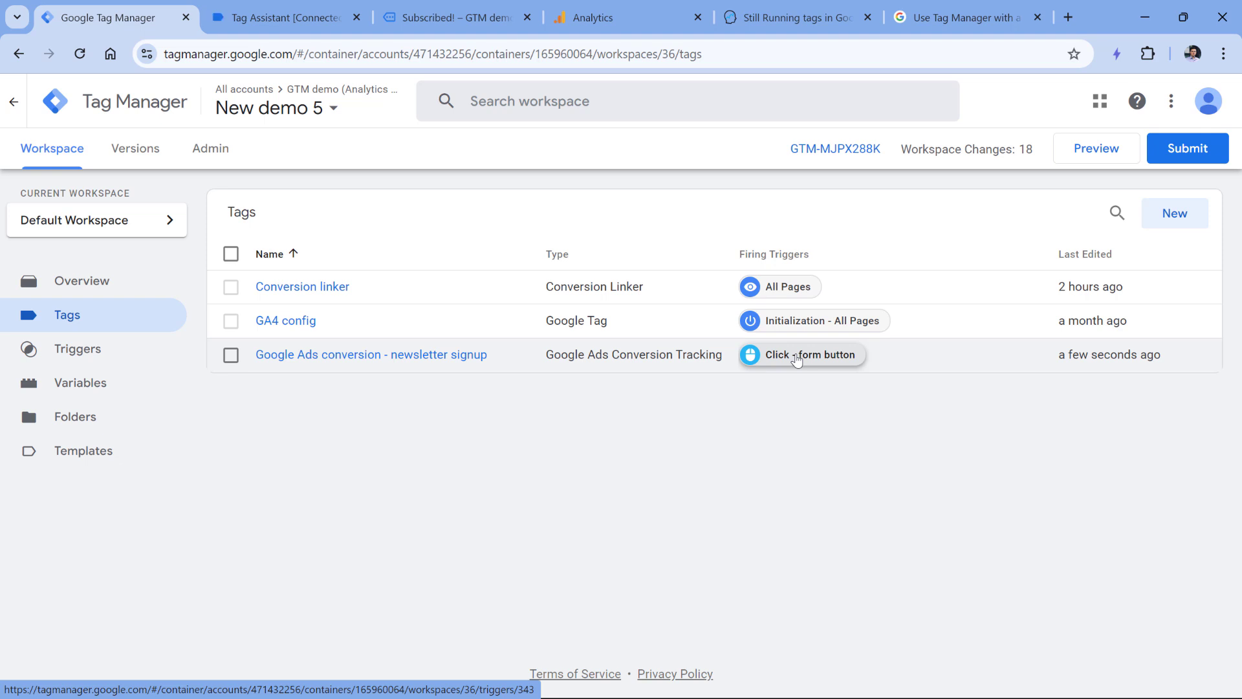
- Copy the /subscribed/ path from the Subscribed! page address bar
click(444, 17)
click(324, 56)
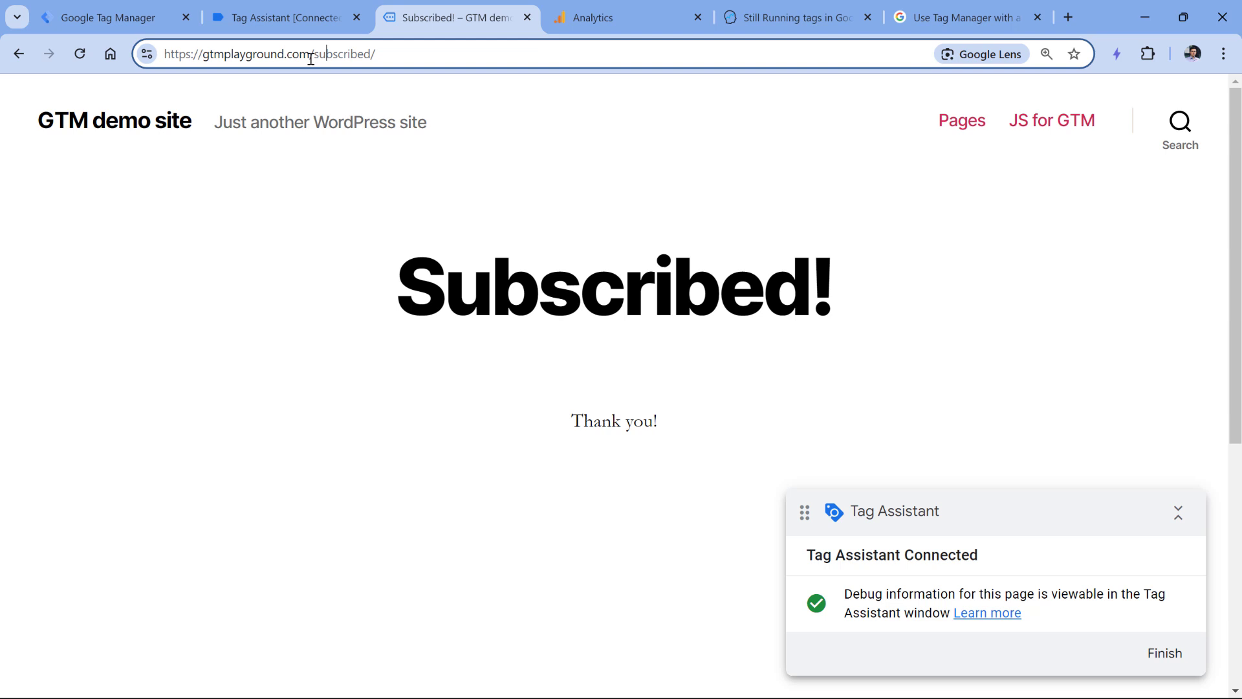
drag(311, 57, 372, 54)
key(ctrl+1)
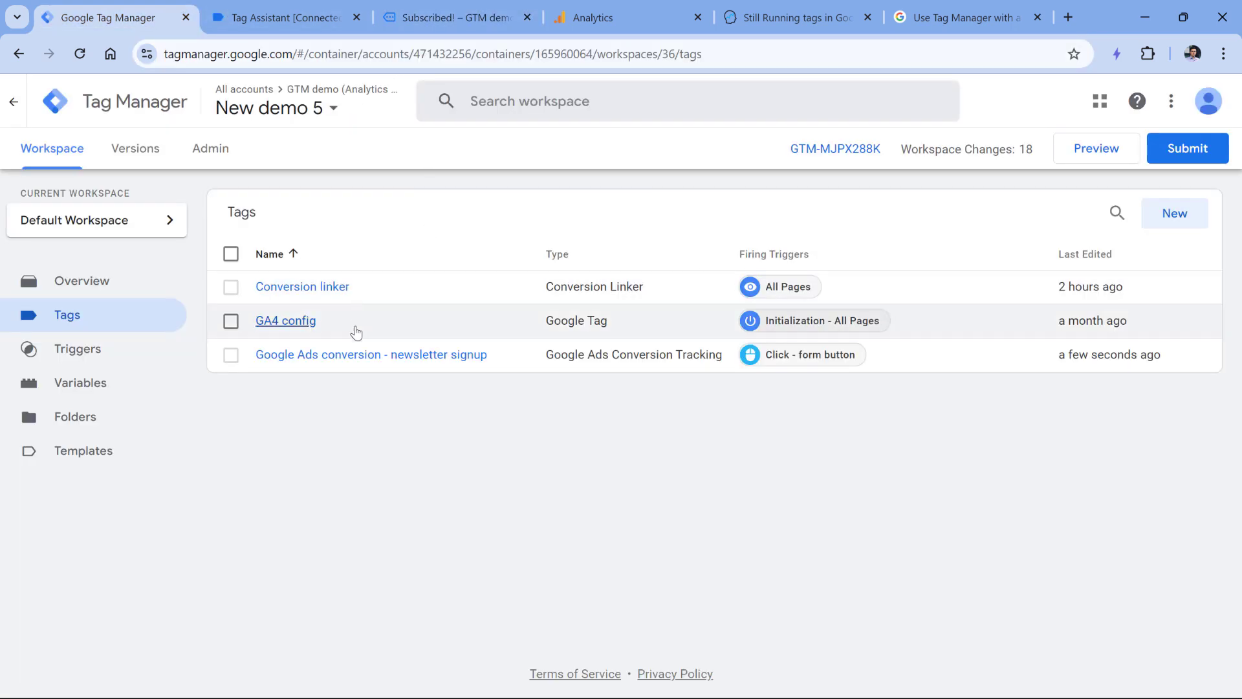
- Open the Google Ads conversion - newsletter signup tag and remove its Click - form button trigger
click(355, 355)
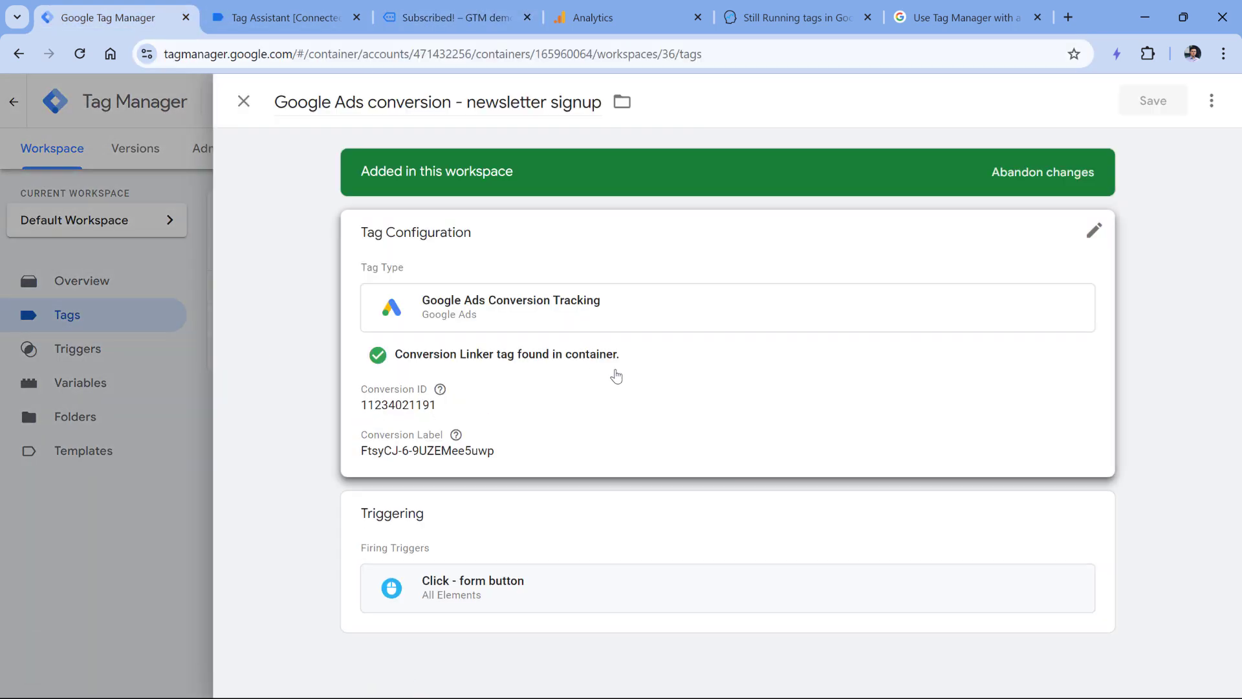
click(477, 545)
click(1061, 589)
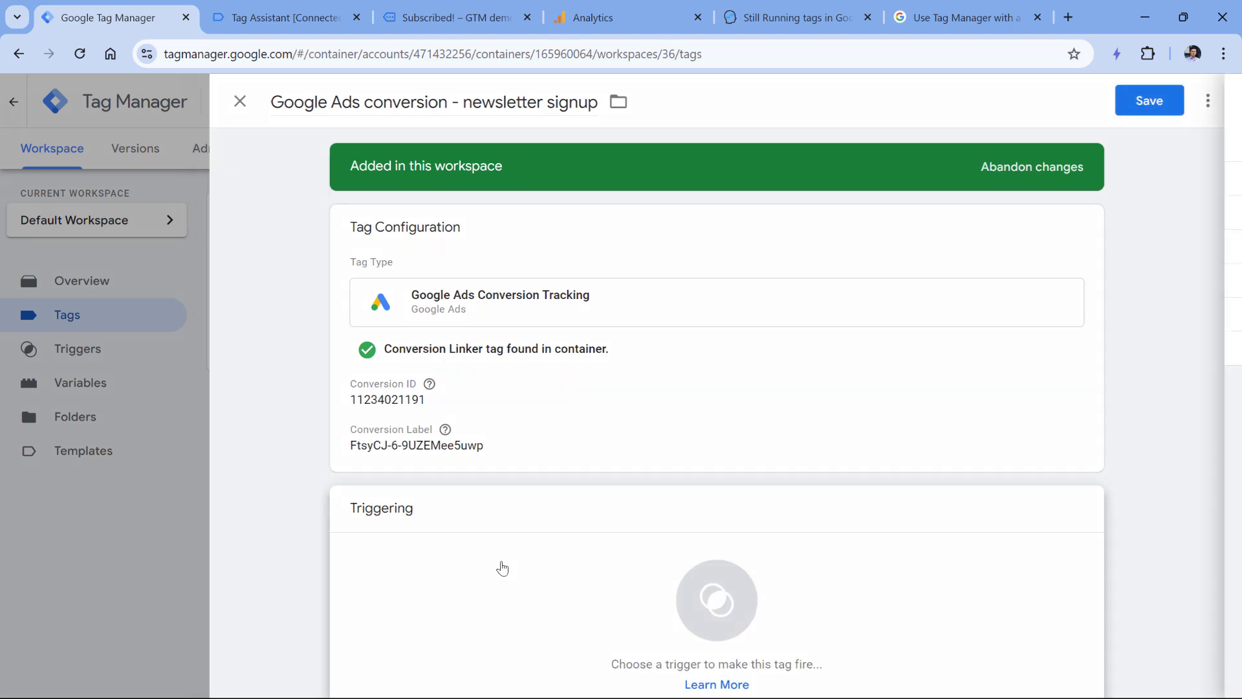
- Add a new Page View trigger 'Pageview - subscribed' where Page Path contains /subscribed/
click(503, 568)
click(1197, 101)
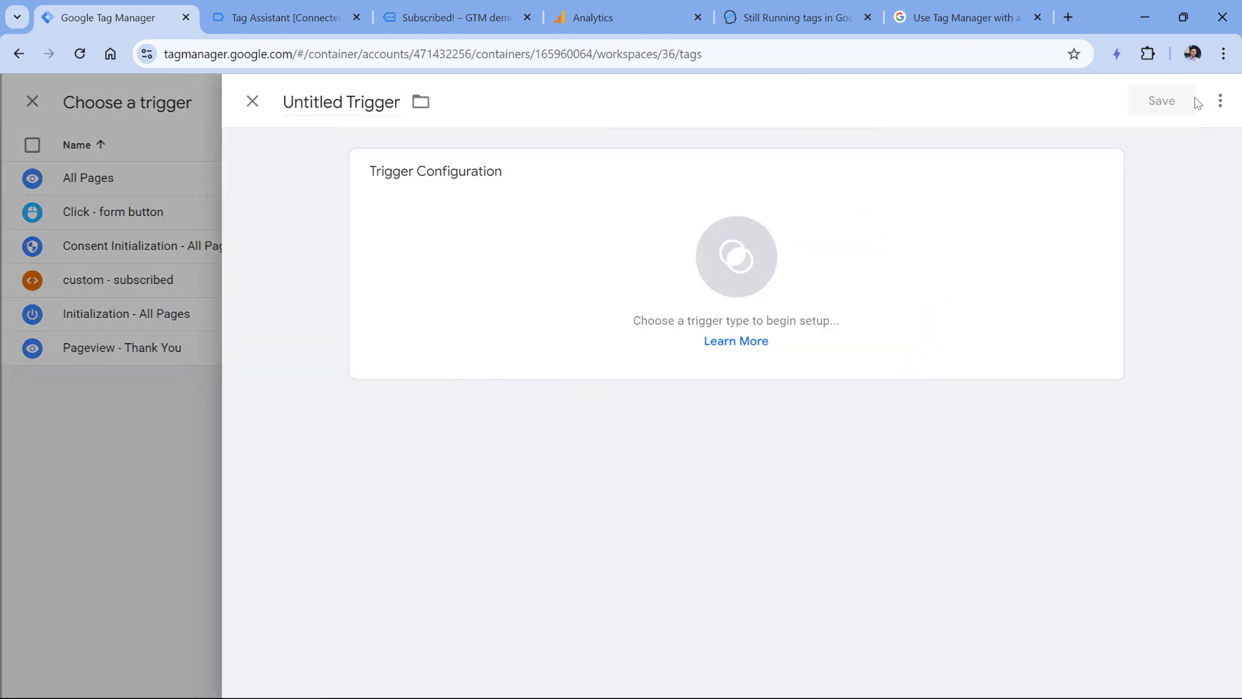
click(362, 363)
click(821, 295)
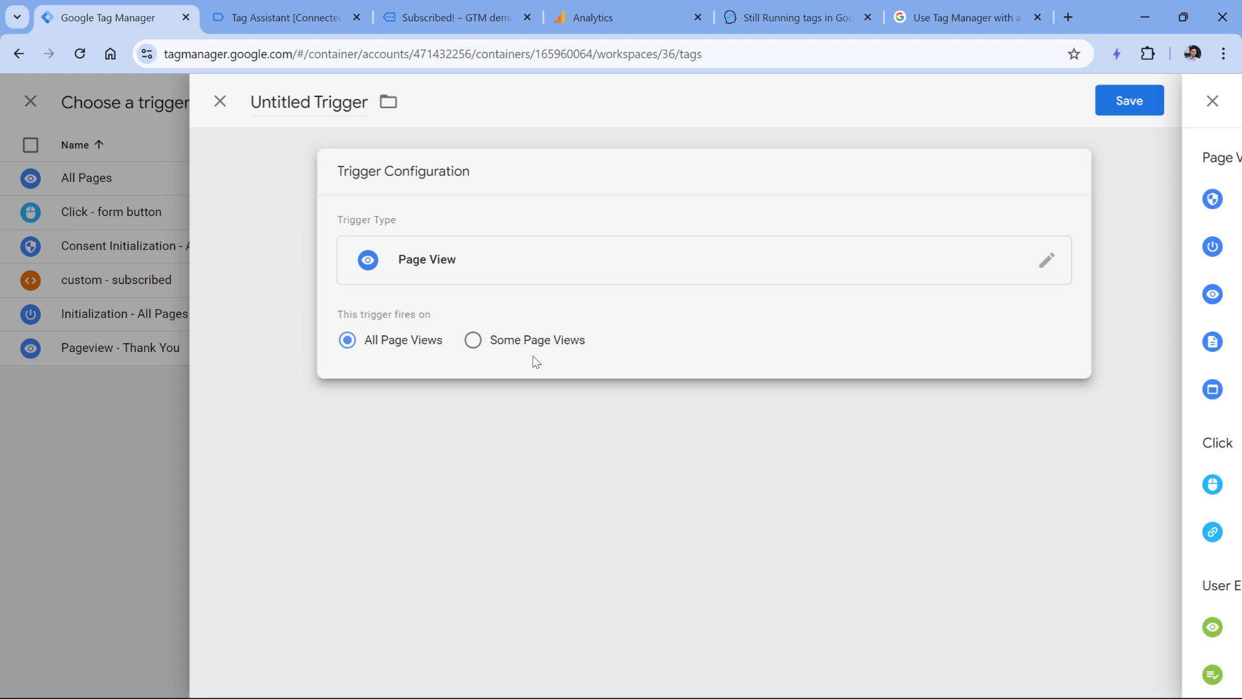
click(536, 340)
click(470, 409)
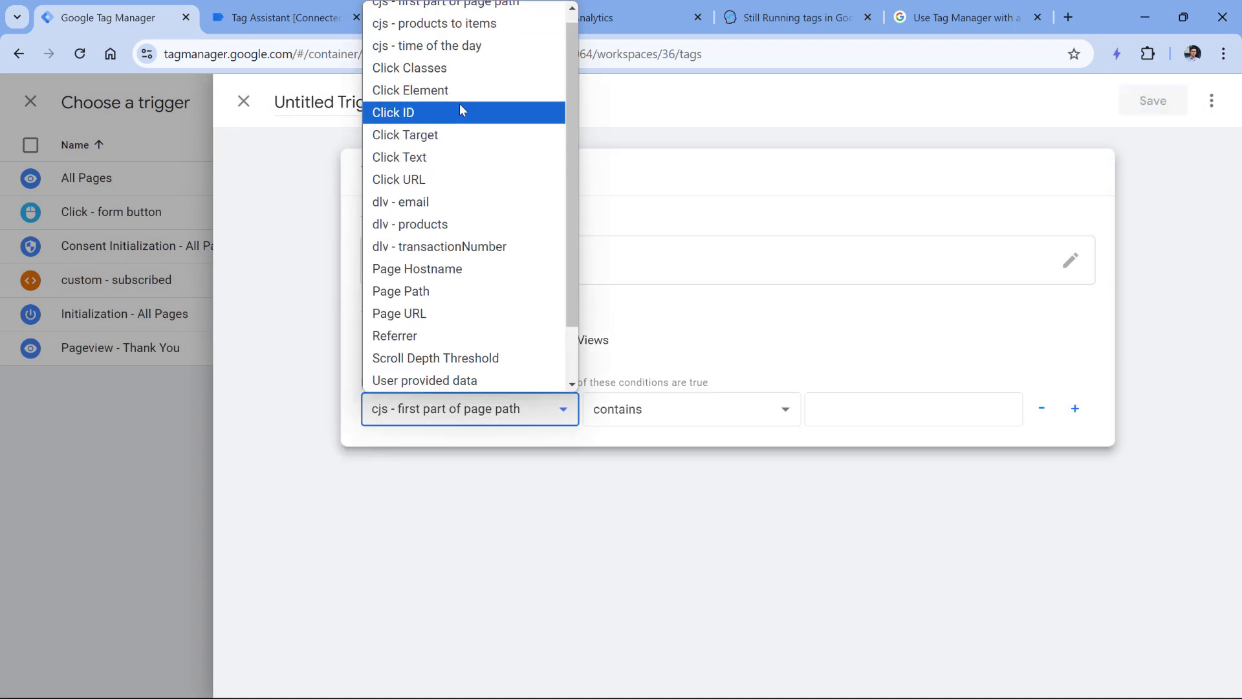
click(414, 292)
click(888, 406)
text(/)
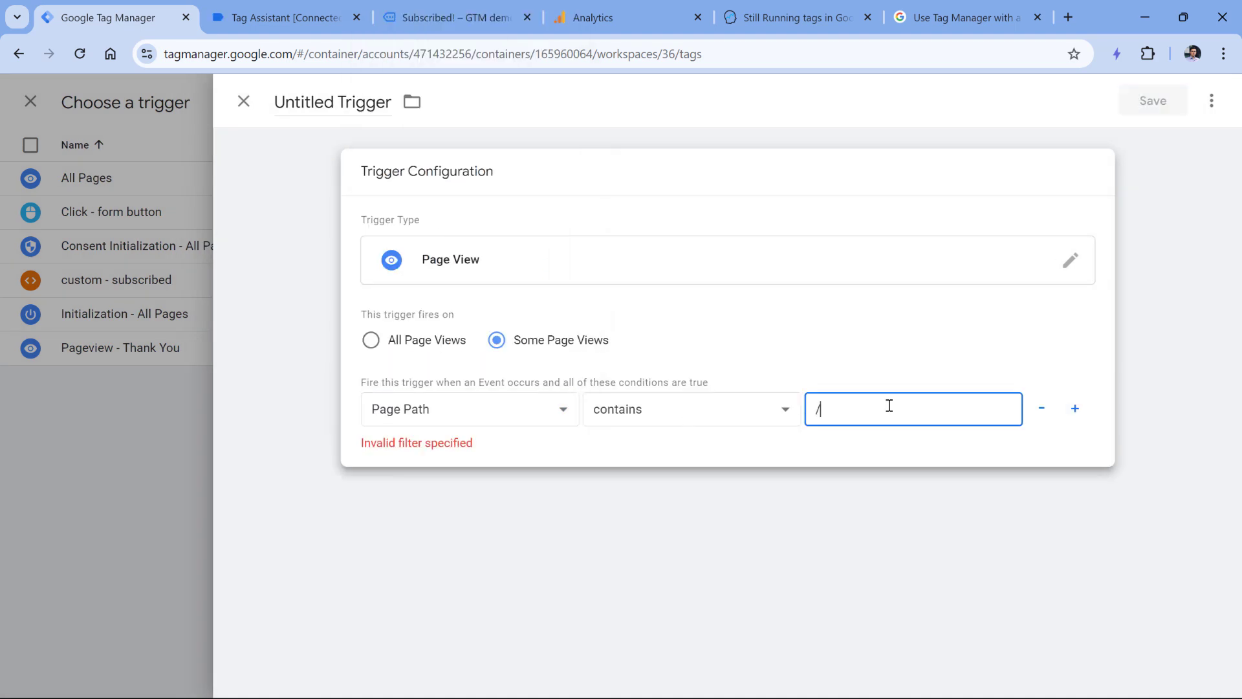
text(subscribed)
text(/)
click(333, 101)
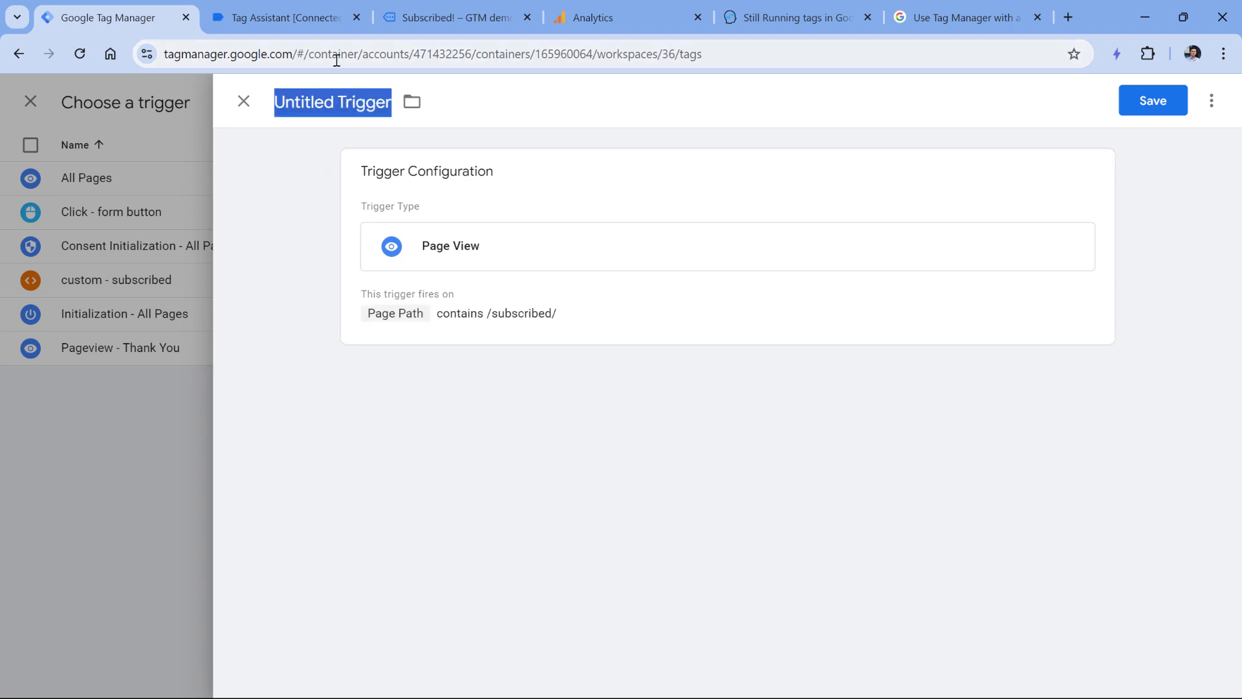
text(Pageview - subscribed)
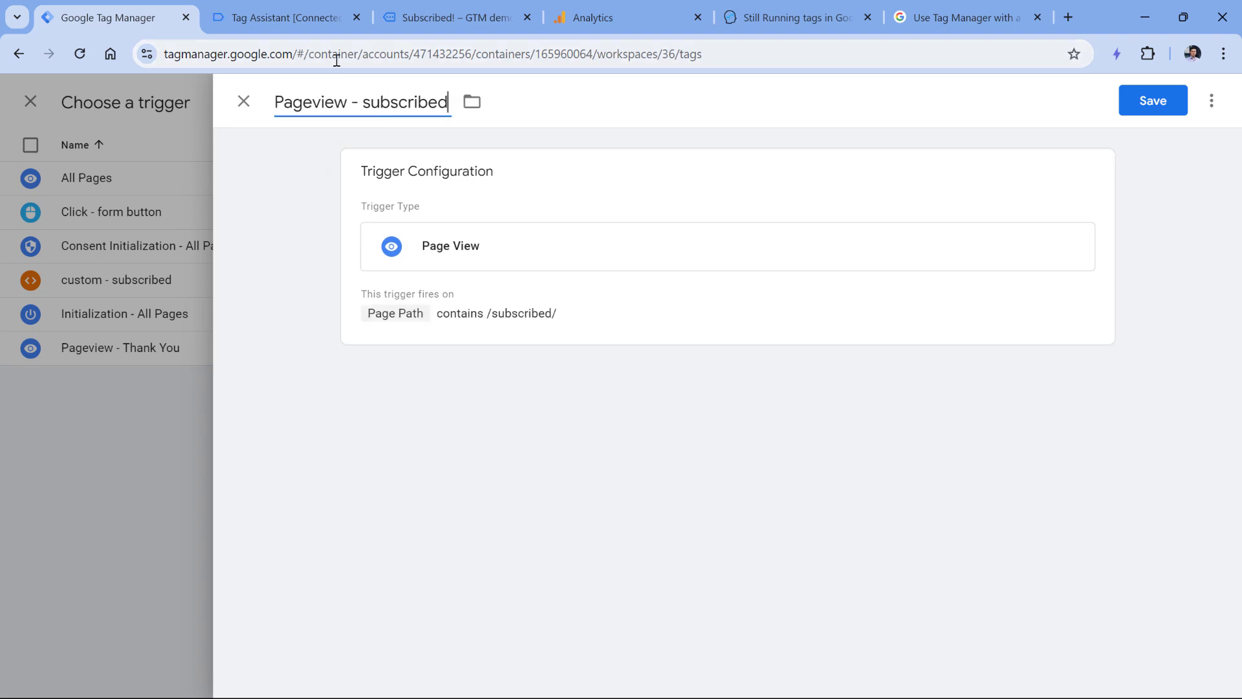
key(Return)
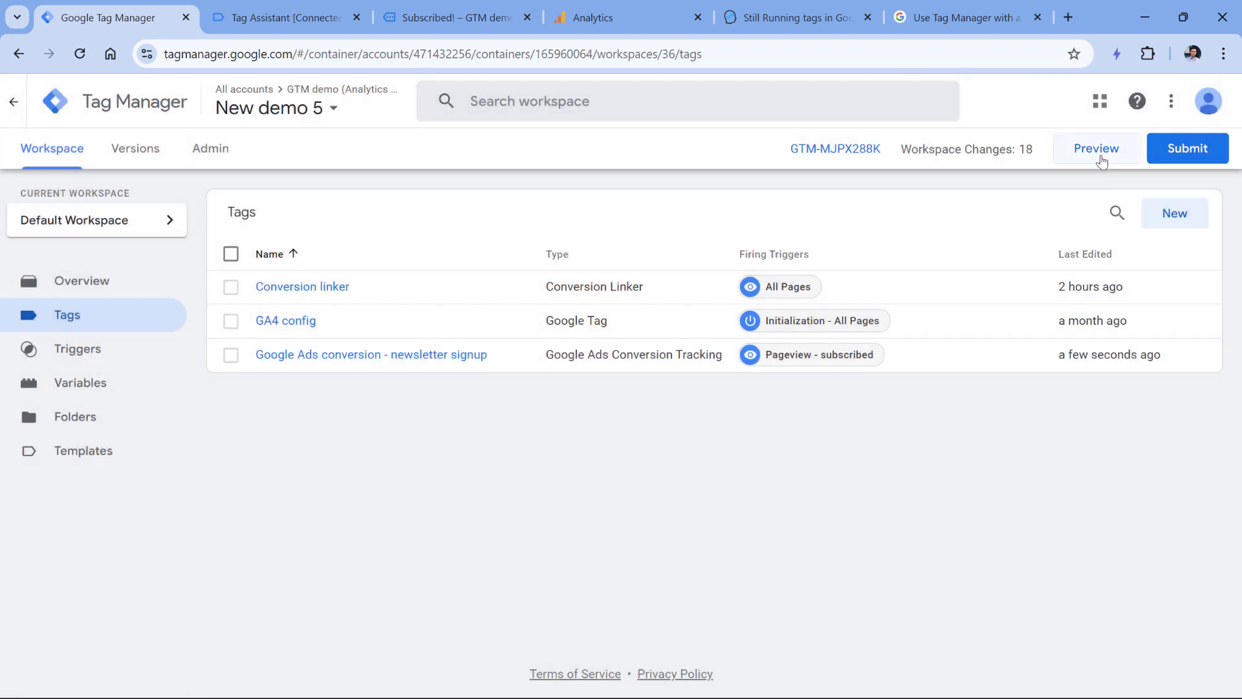
- Retest with a fresh signup and confirm the conversion tag fires on Container Loaded
click(1100, 155)
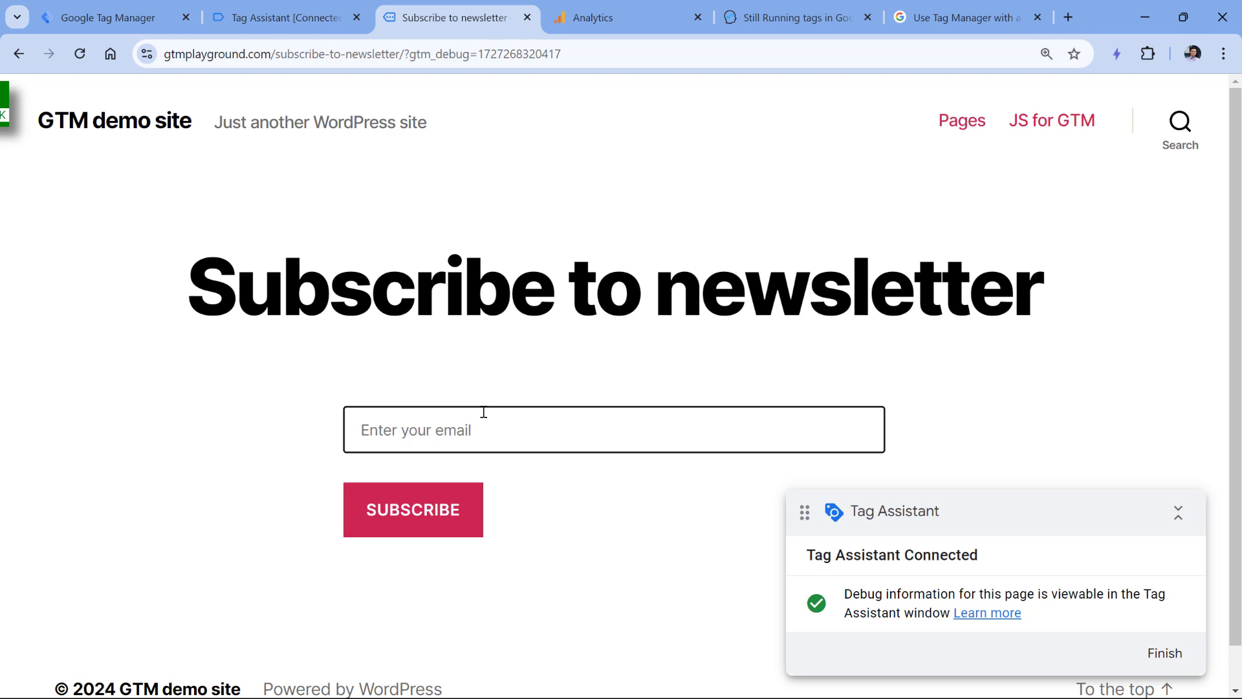
click(483, 412)
text(john)
text(doe@example.)
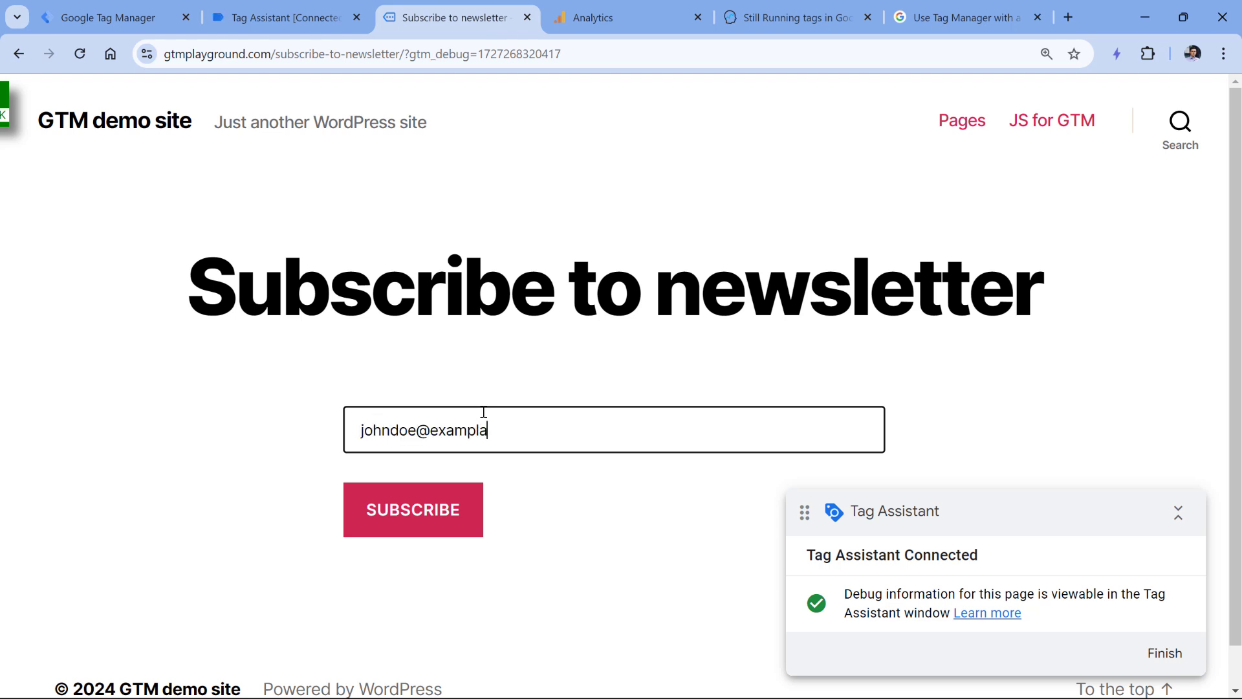
text(com)
click(409, 513)
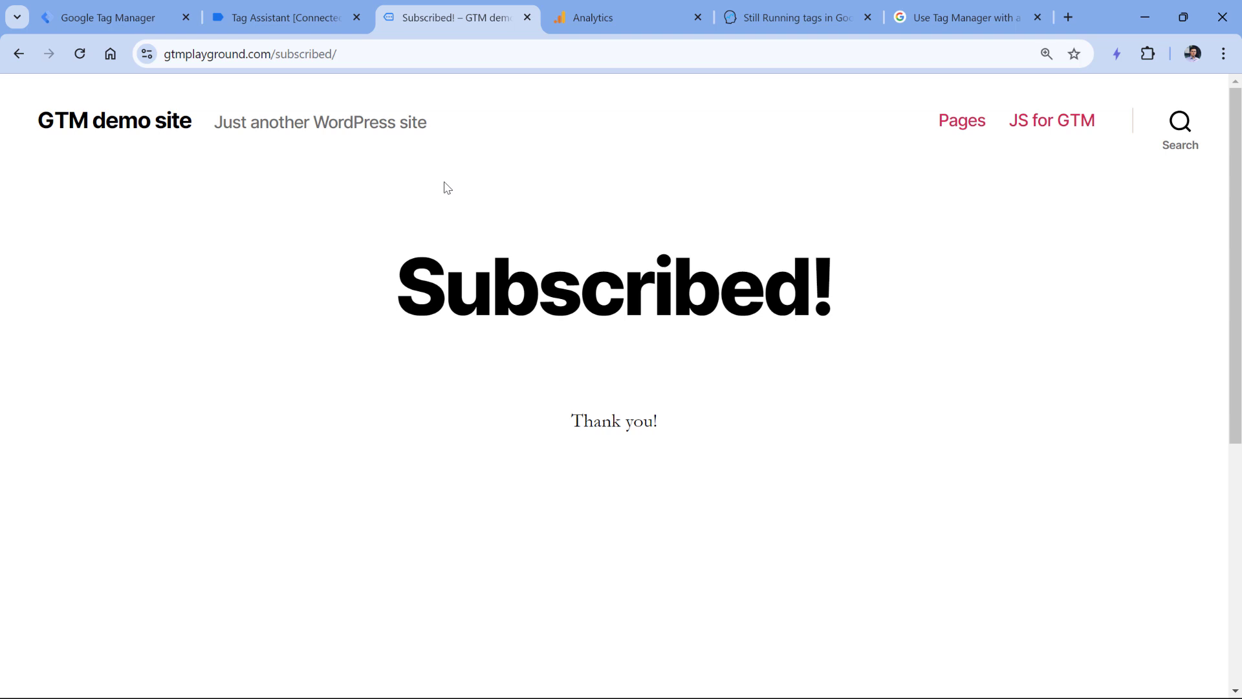
click(319, 30)
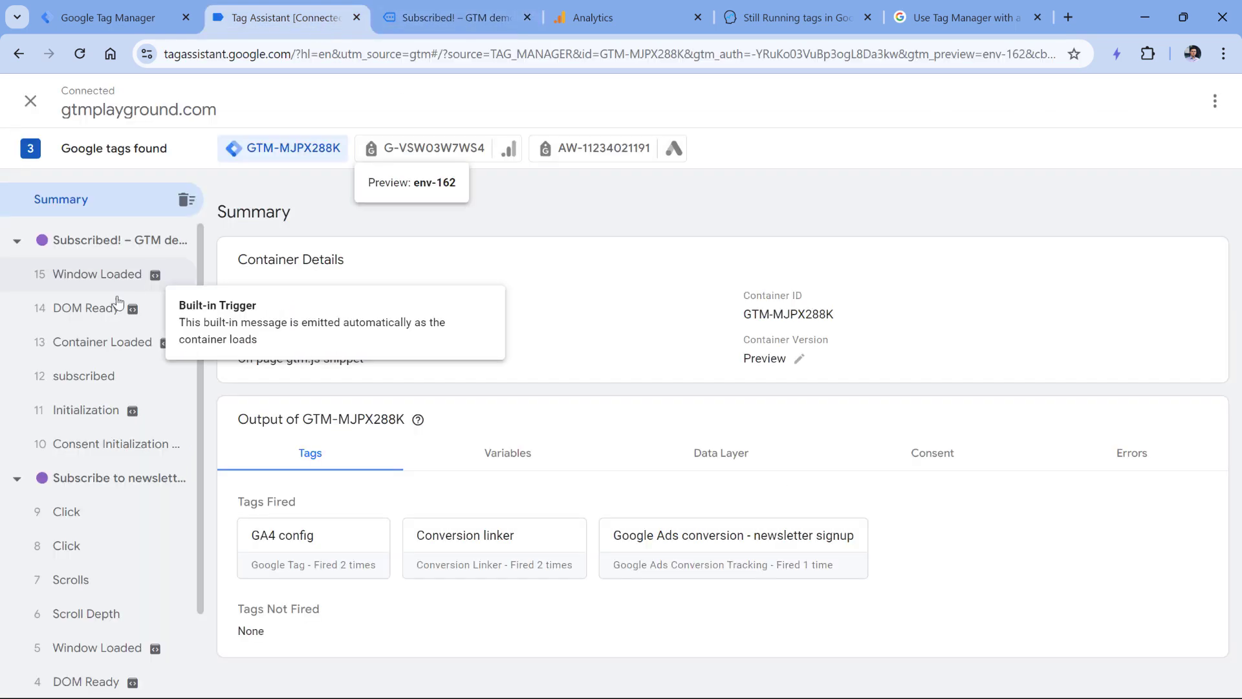
click(102, 352)
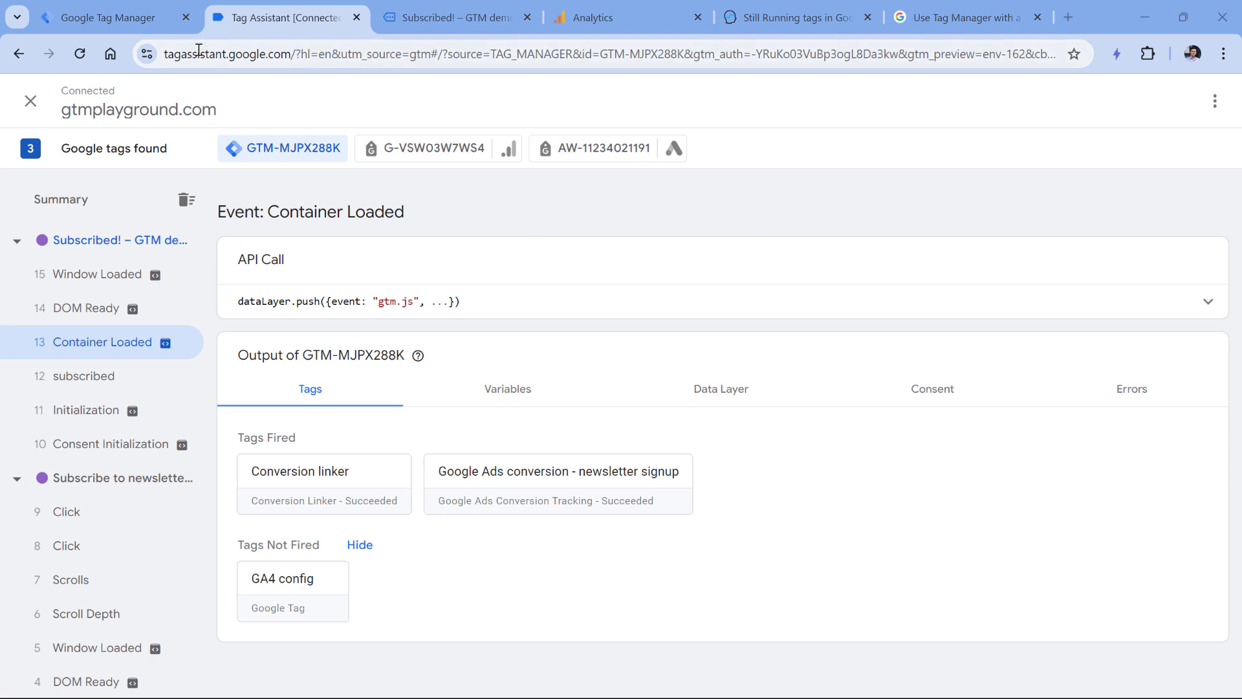
click(141, 26)
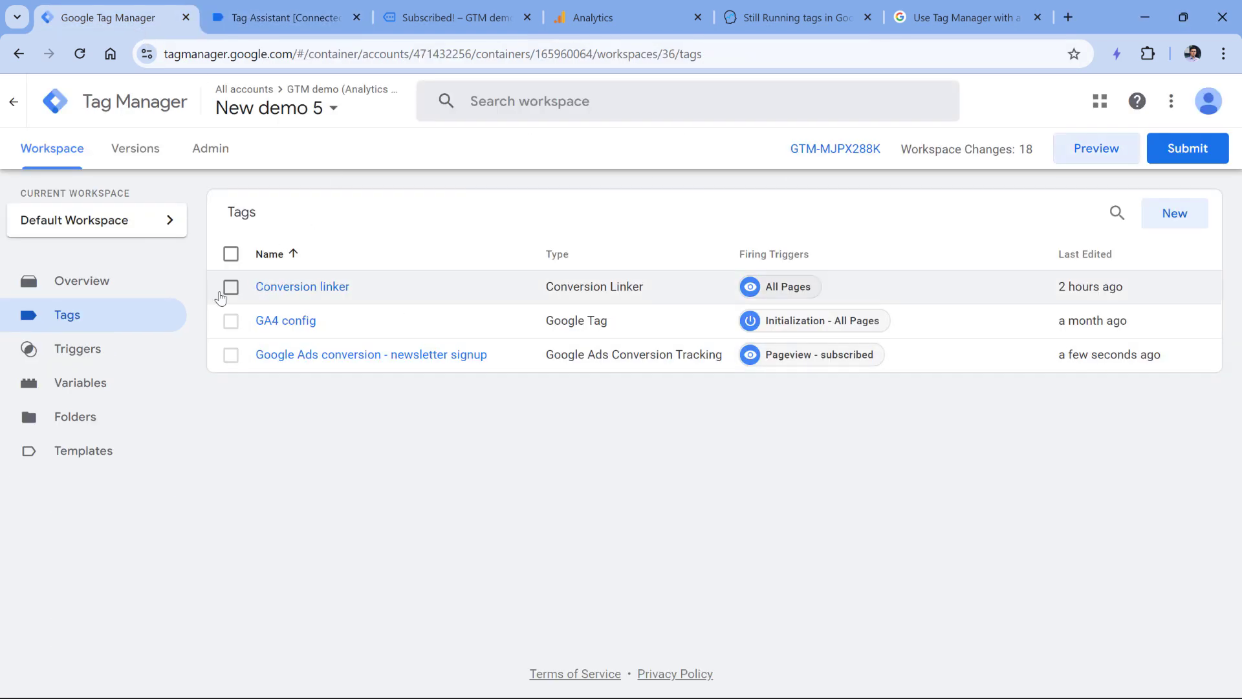
- Create a new Click - Just Links trigger with Wait for Tags on and the 2000 ms max wait selected
click(117, 363)
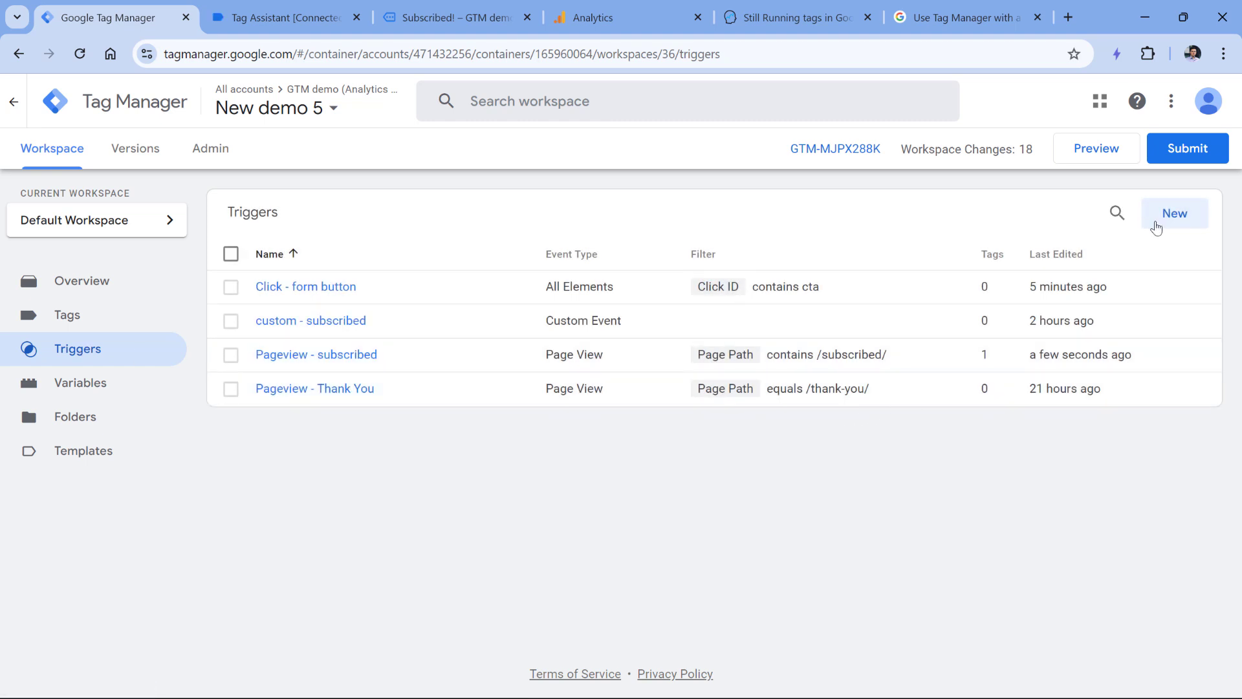
click(1171, 217)
click(493, 276)
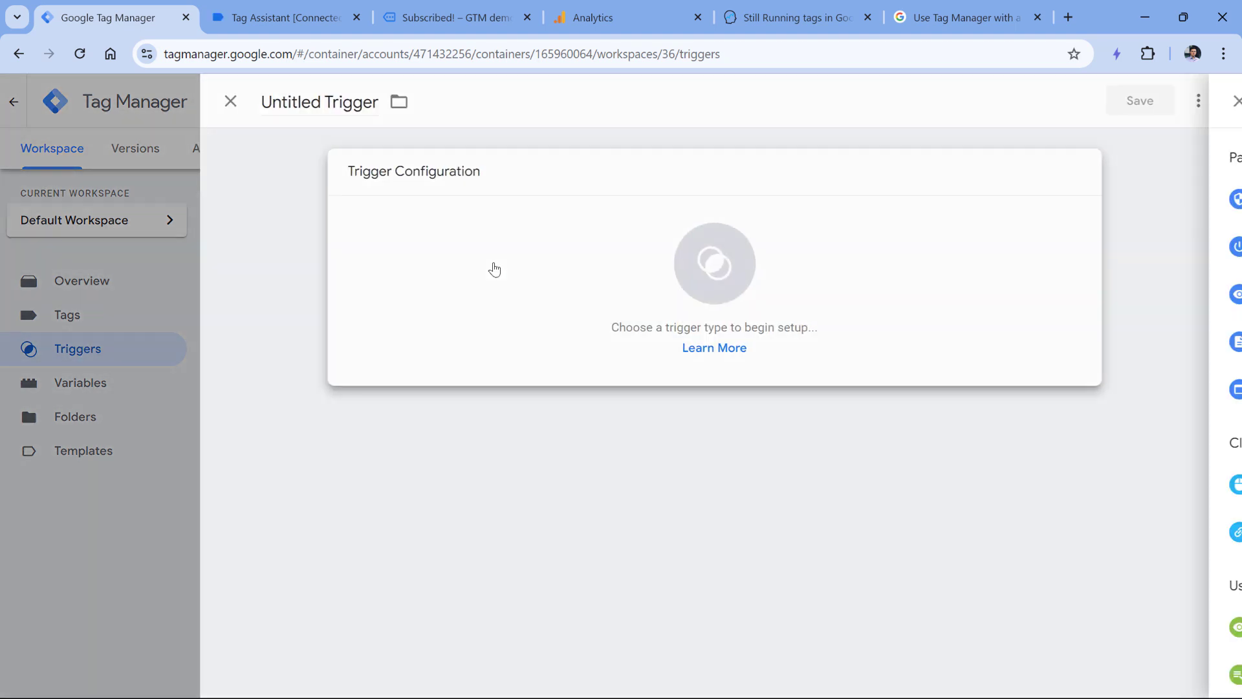
click(819, 527)
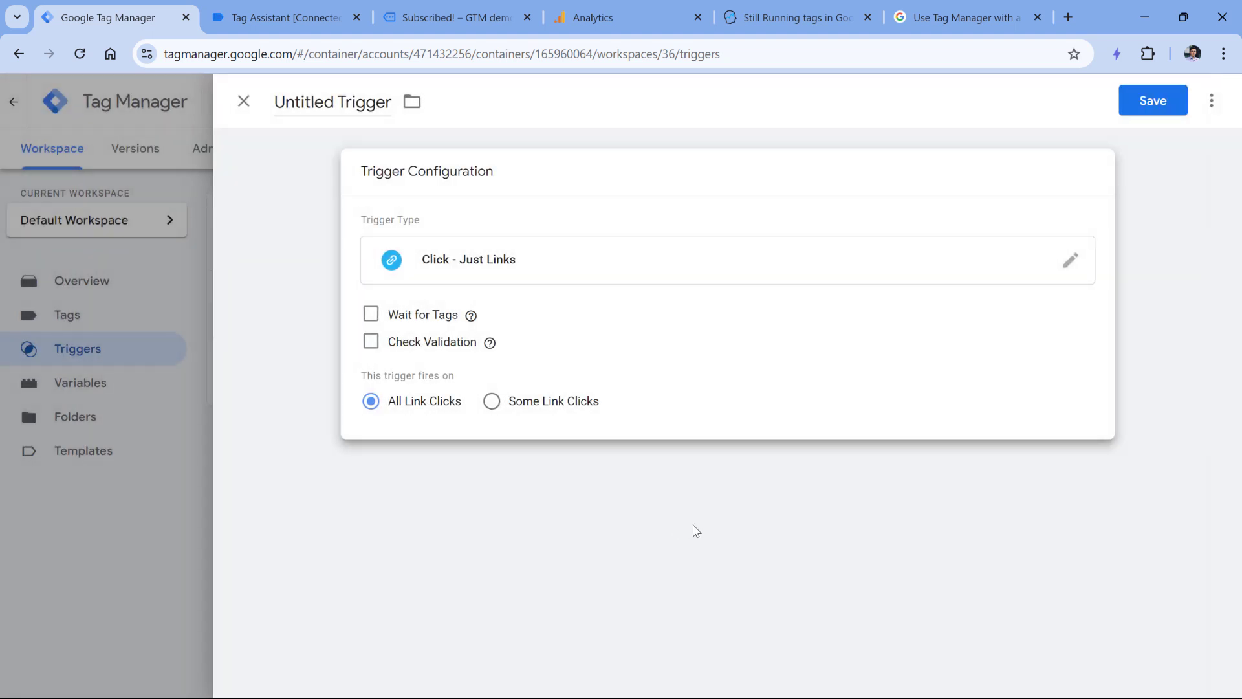
click(370, 315)
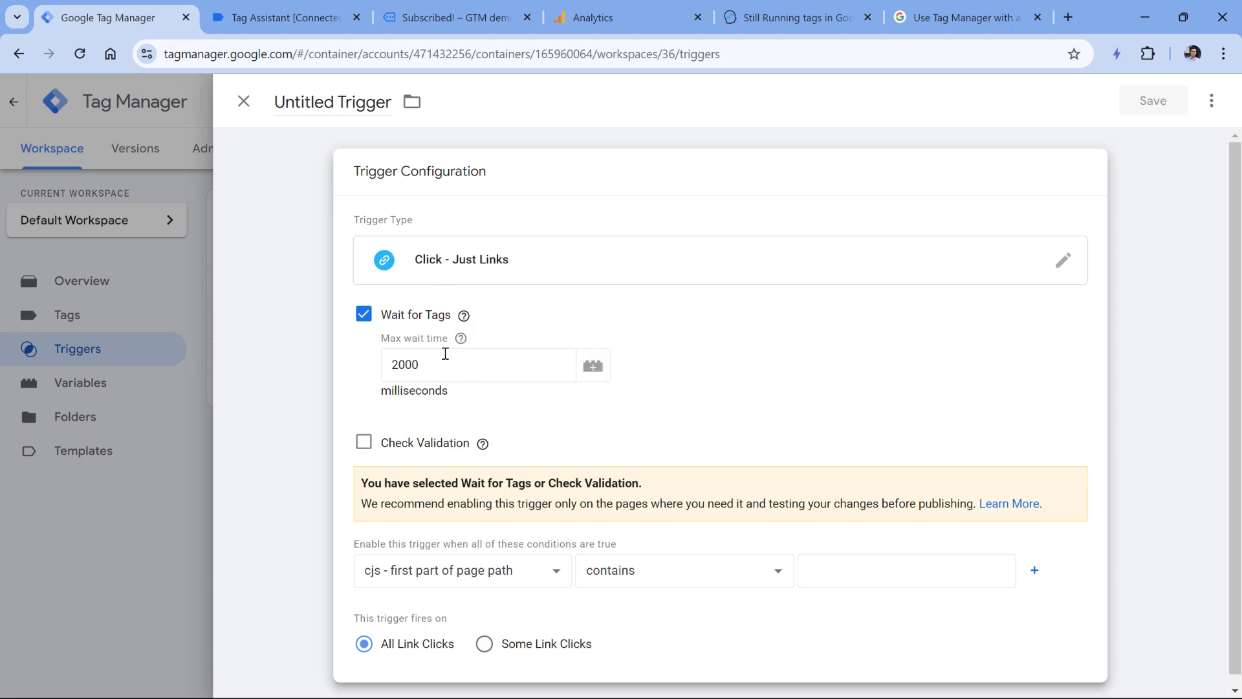
double_click(414, 365)
- On the Subscribed! page, open DevTools Network and replace the gtm.js filter with 'conversion'
click(452, 18)
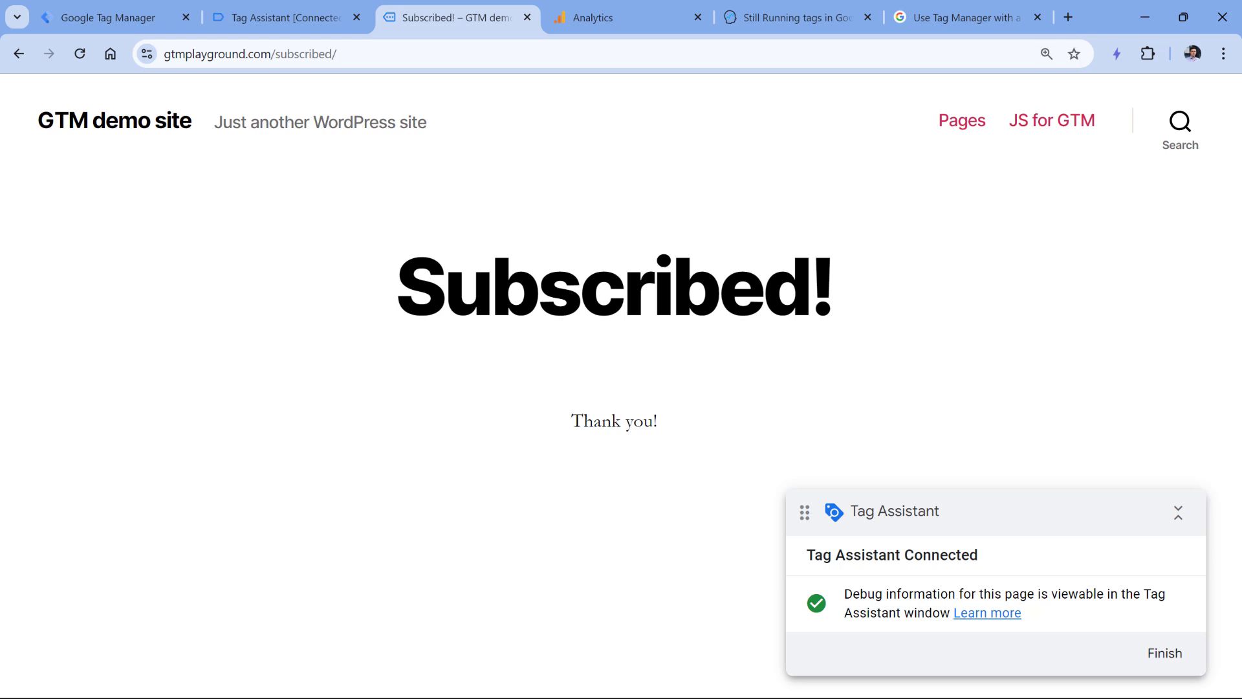
key(ctrl+shift+j)
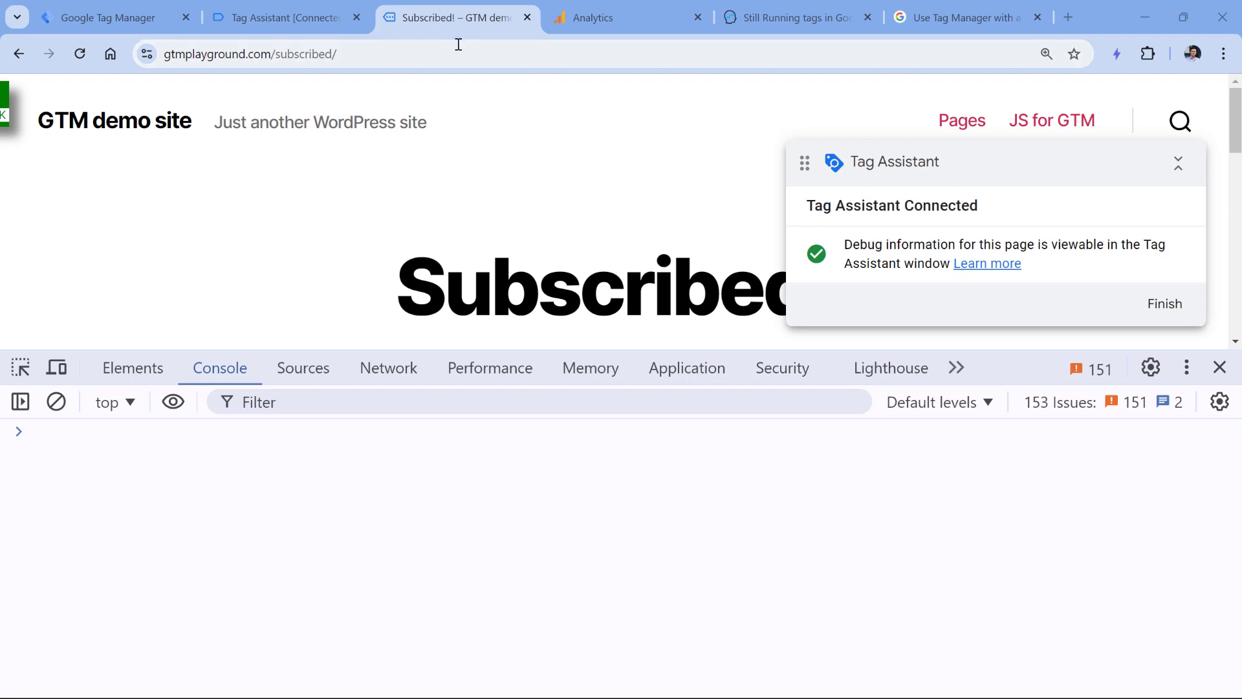
click(388, 367)
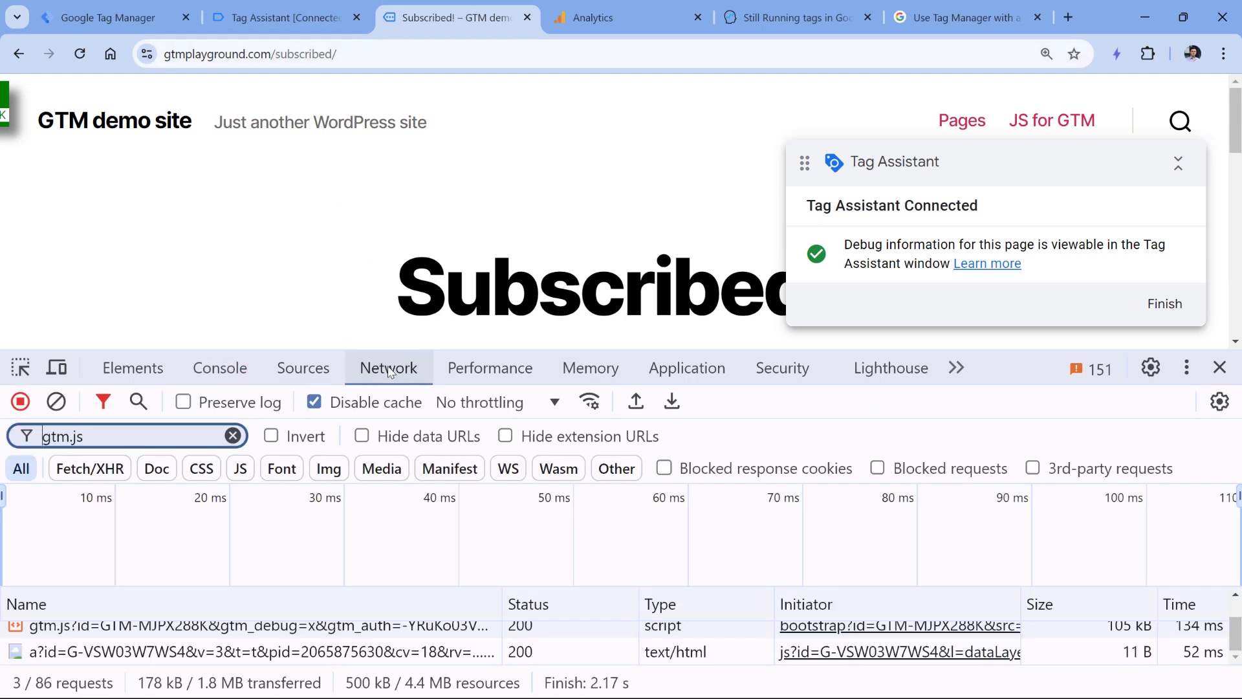
click(148, 434)
key(ctrl+a)
key(BackSpace)
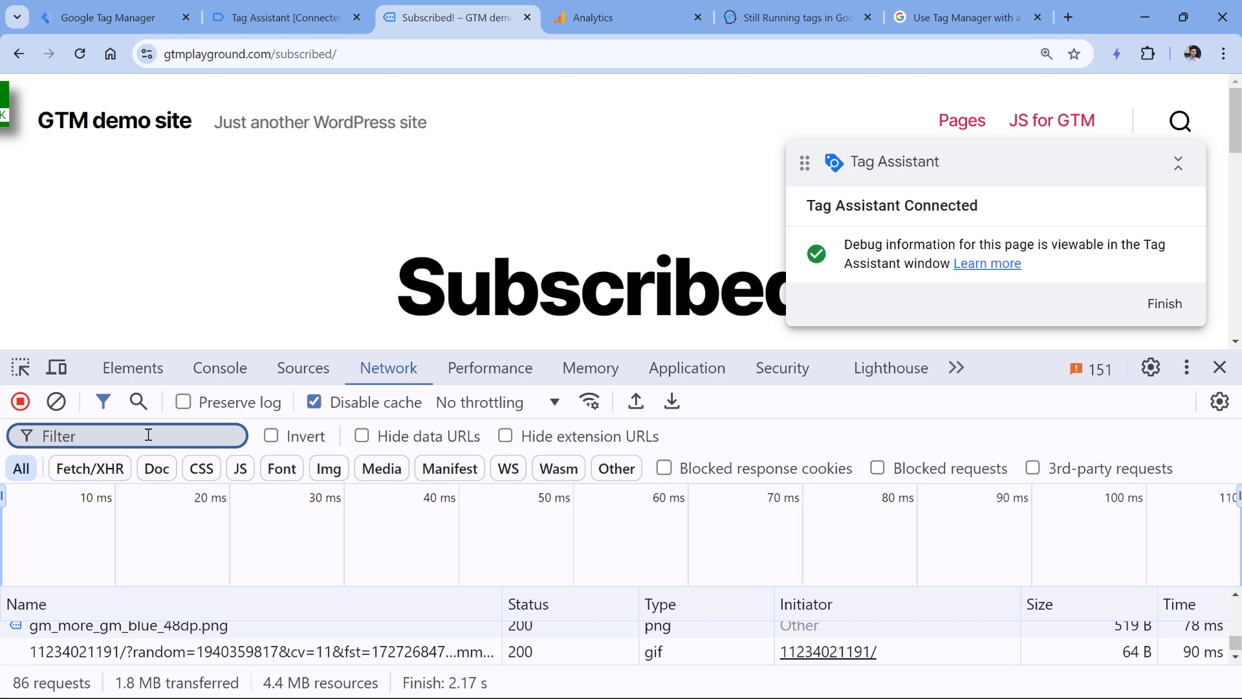
text(conversion)
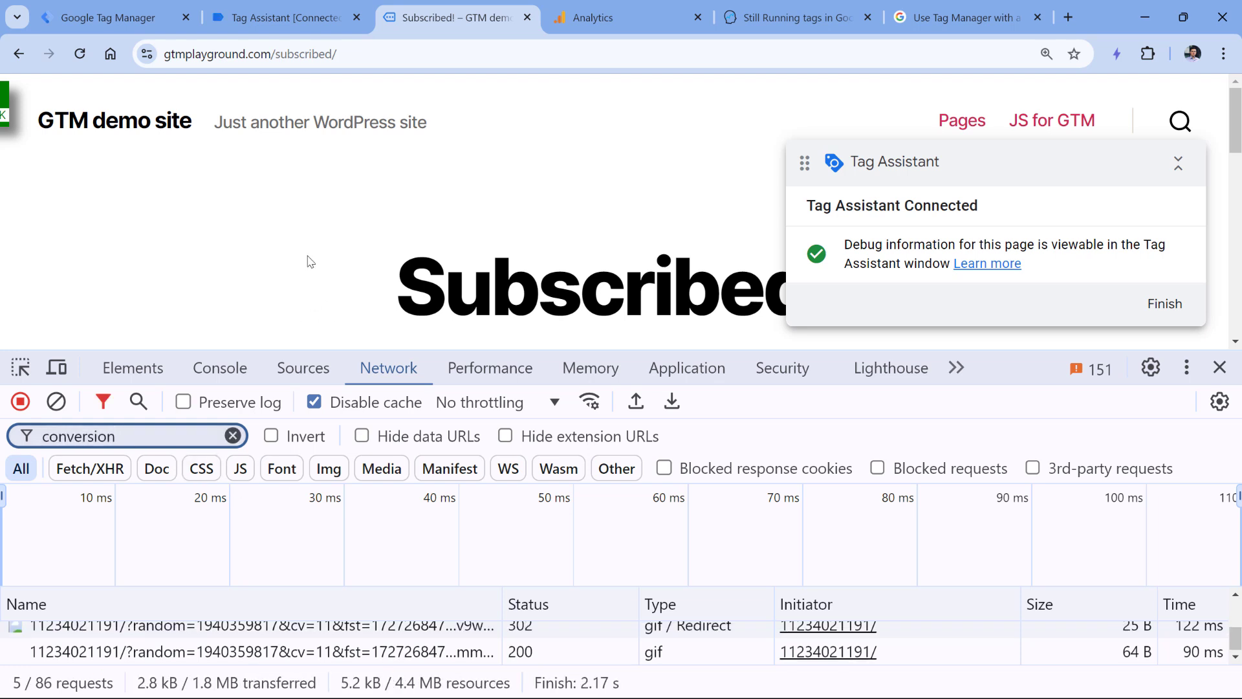
- Reload the page and inspect the first request's googleadservices conversion Request URL and its conversion ID
click(80, 57)
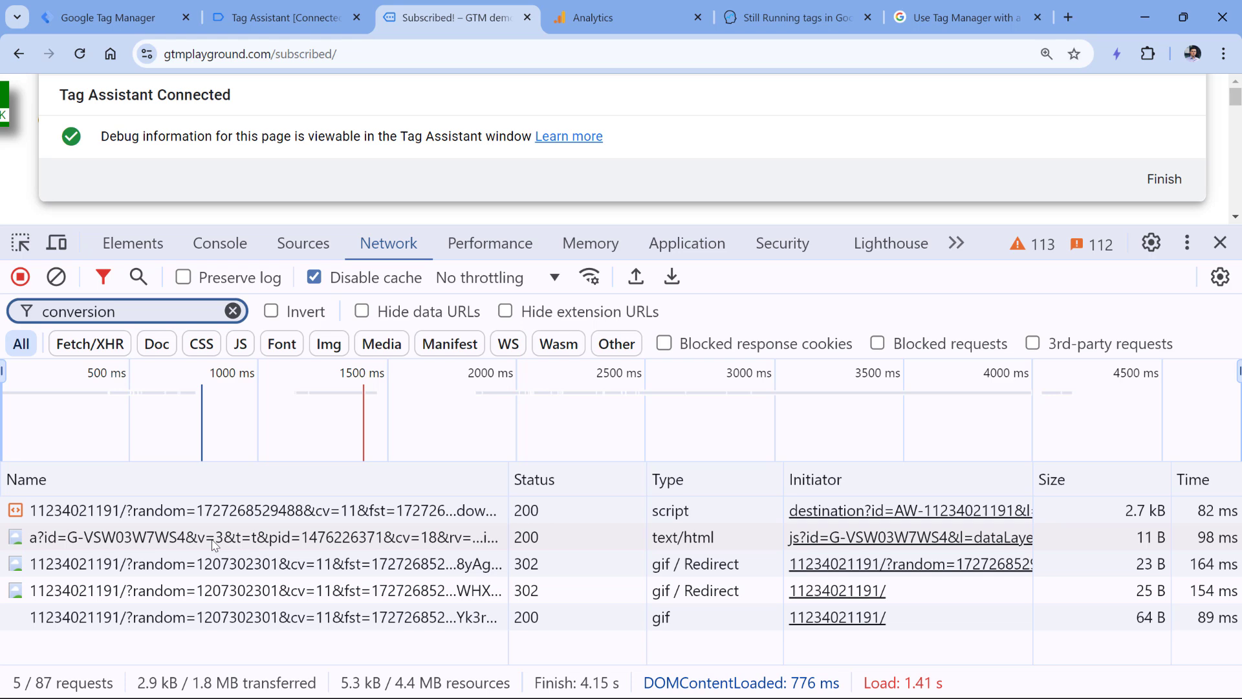
click(205, 512)
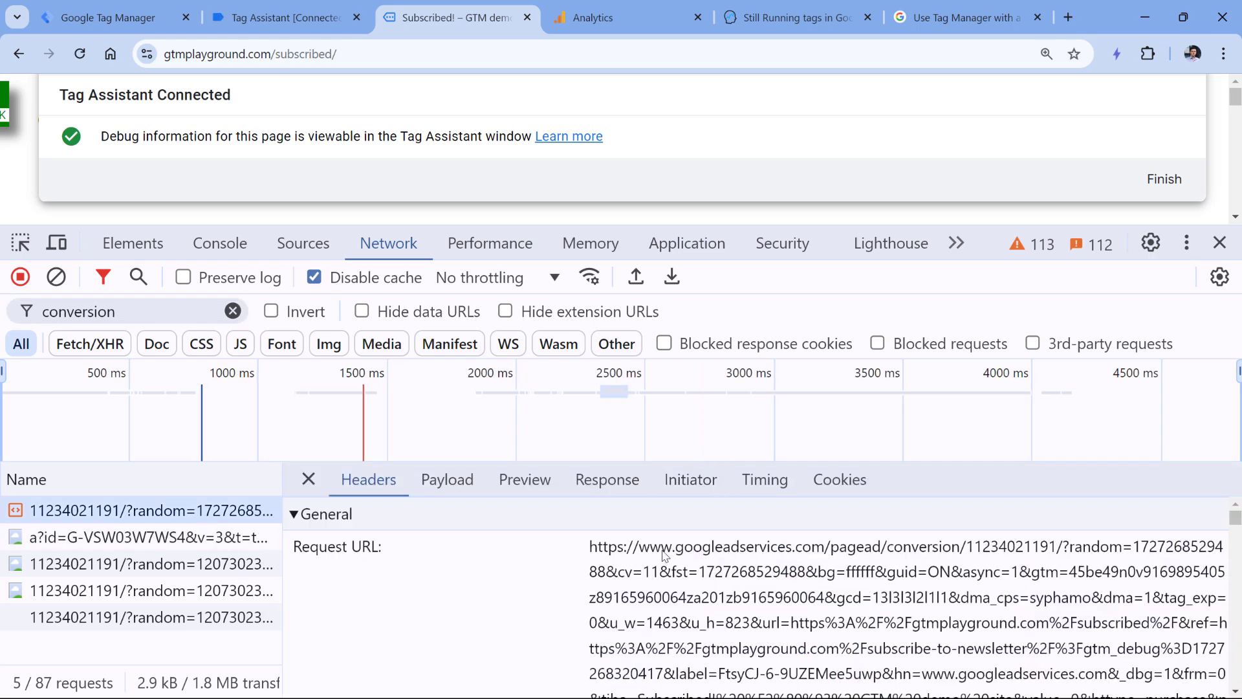
drag(672, 555, 936, 557)
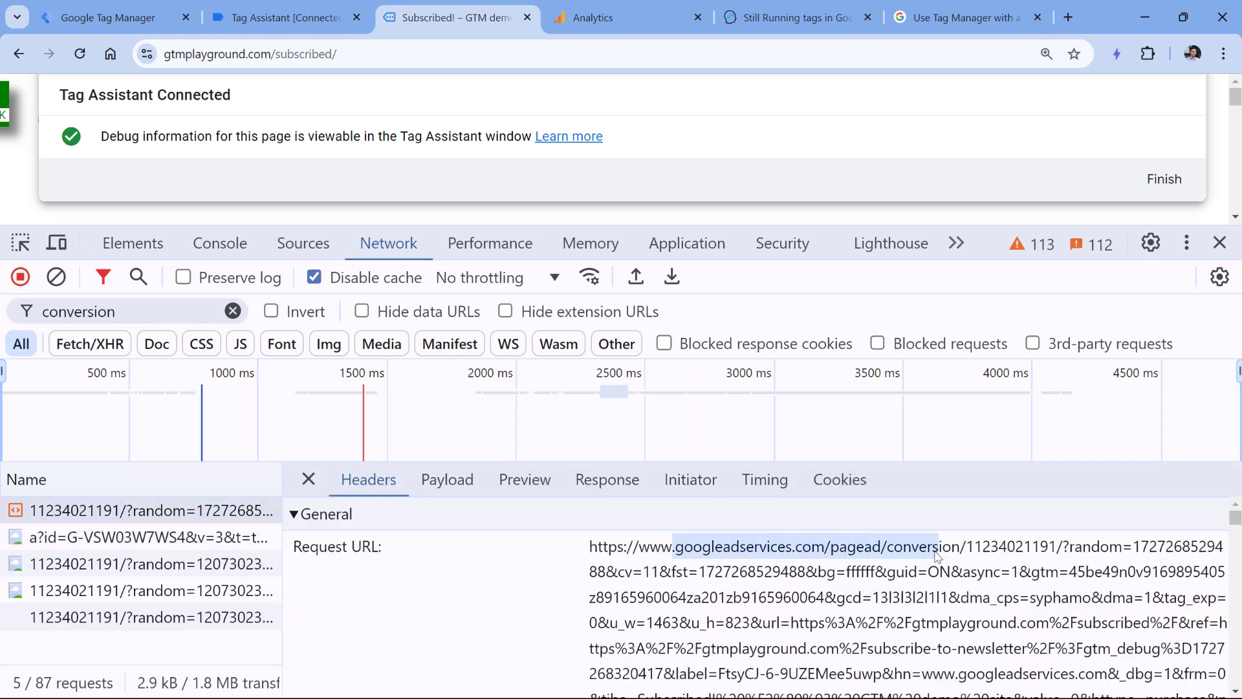
double_click(936, 557)
double_click(1014, 551)
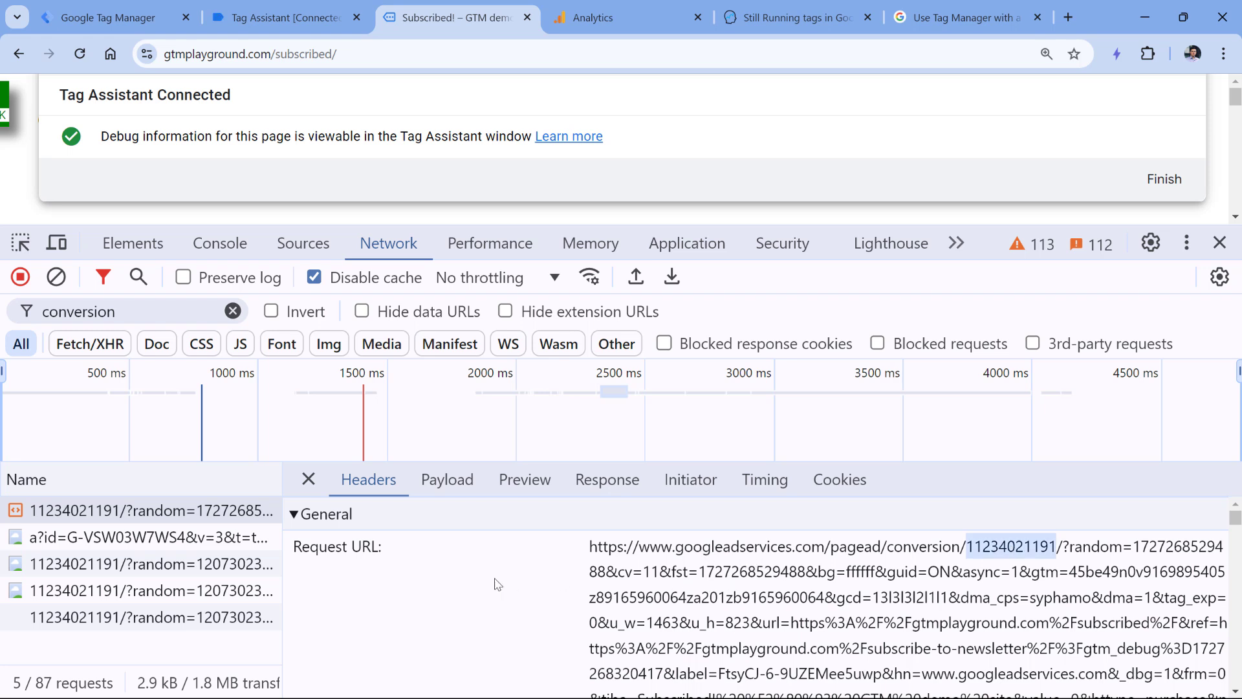
click(123, 521)
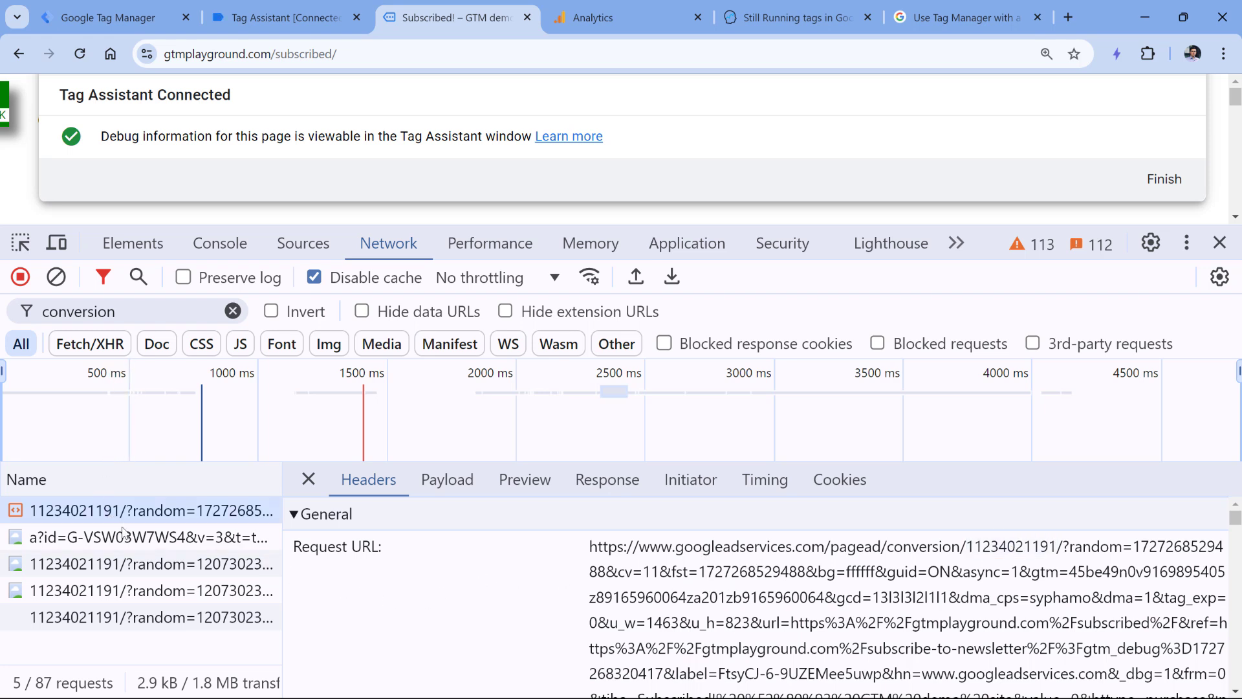
- Reopen the first conversion request's headers, zoomed out, to show Status Code 200 OK
click(309, 479)
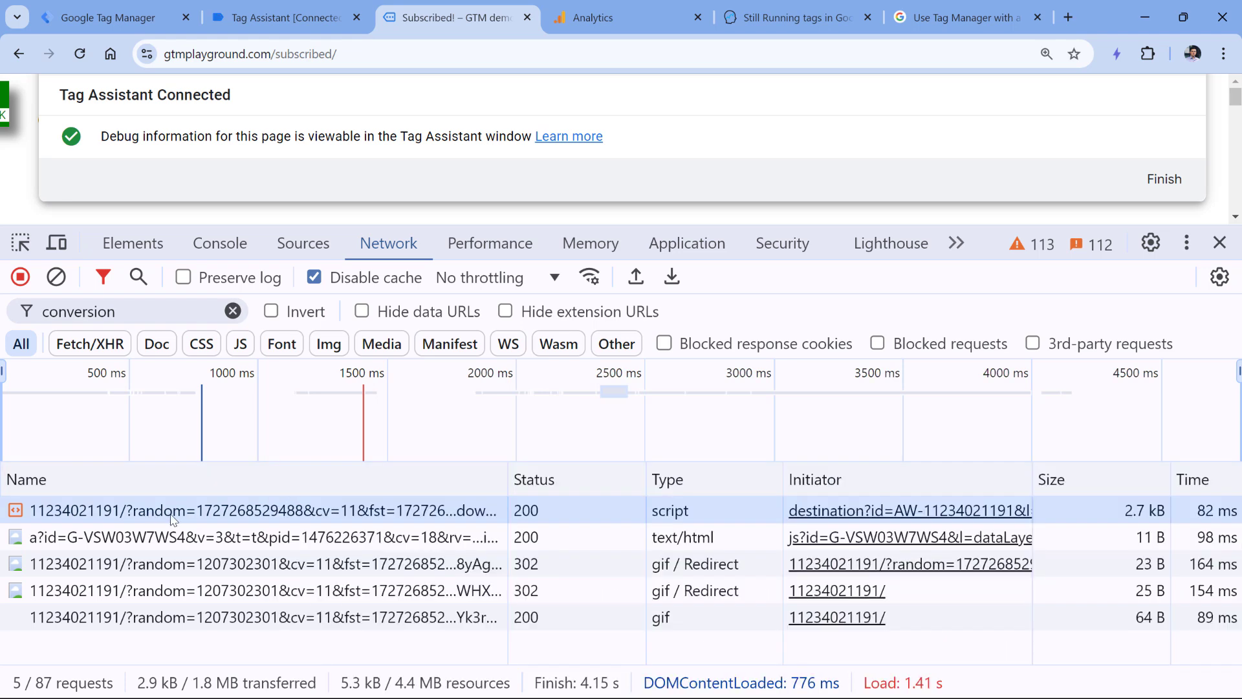
click(213, 521)
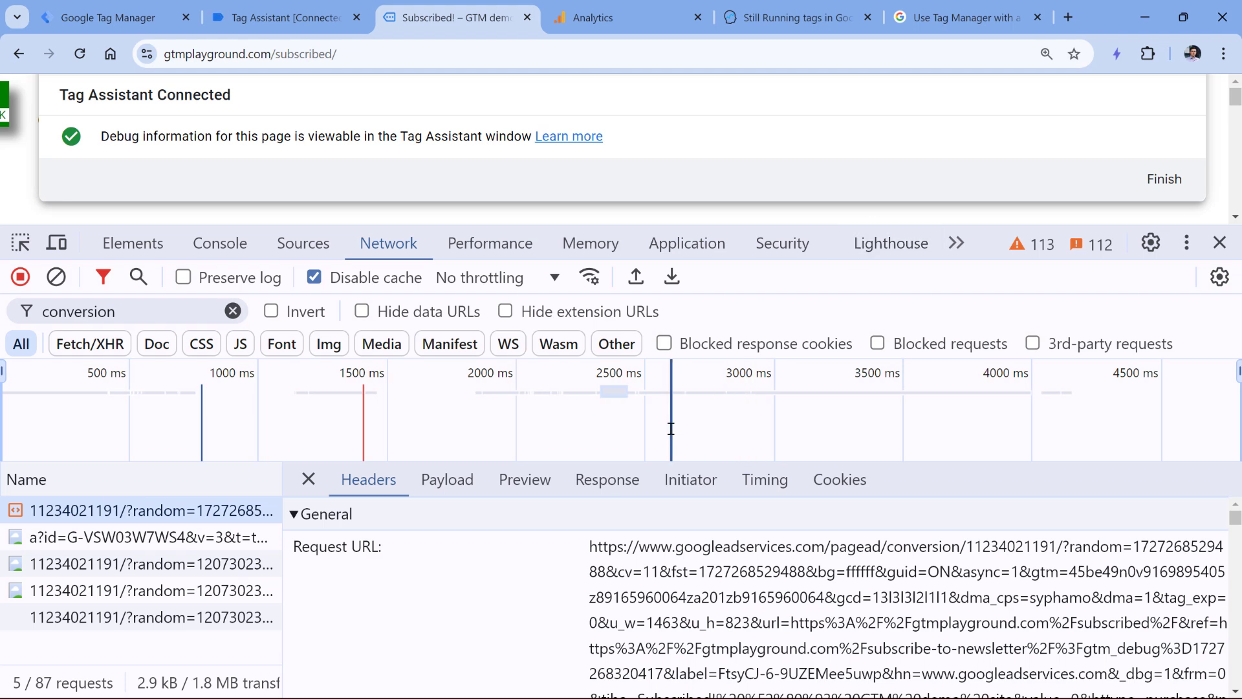
key(ctrl+minus)
scroll(327, 584, down, 2)
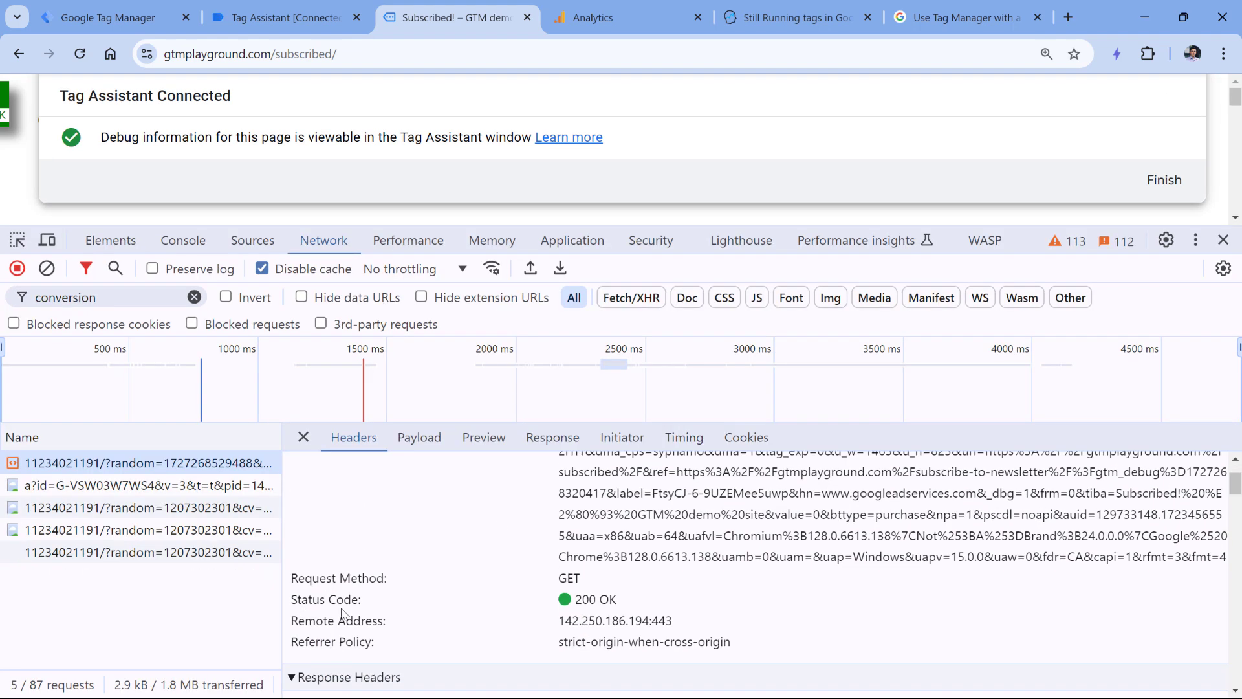